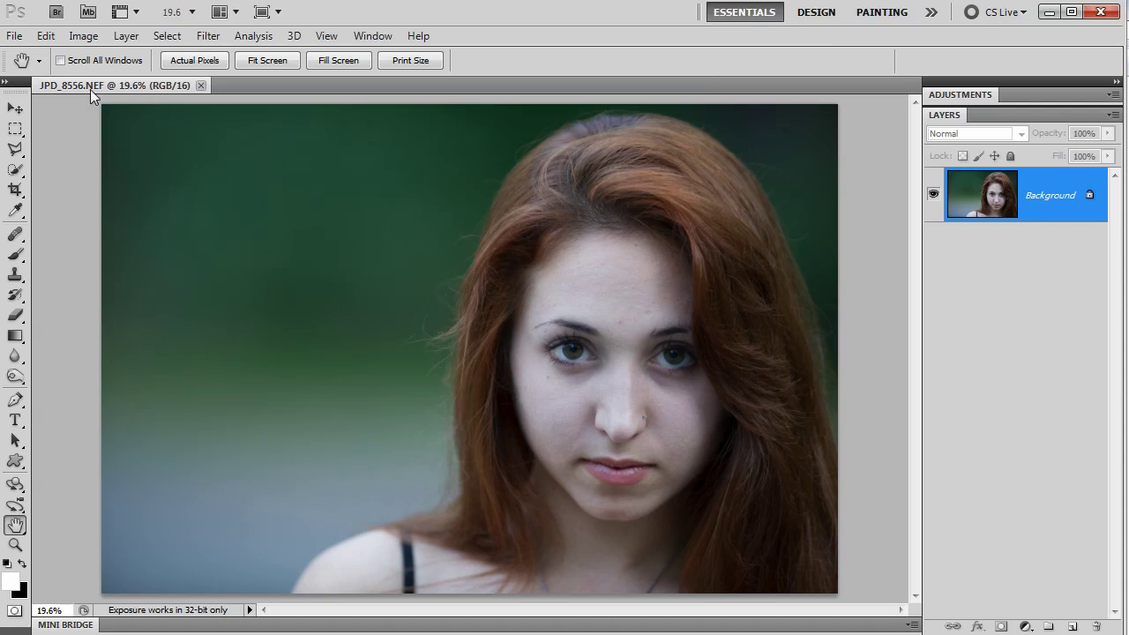
Open the raw photo JPD_8556.NEF in Camera Raw
{"action": "left_click", "coordinate": [16, 37]}
{"action": "mouse_move", "coordinate": [96, 155]}
{"action": "left_click", "coordinate": [351, 155]}
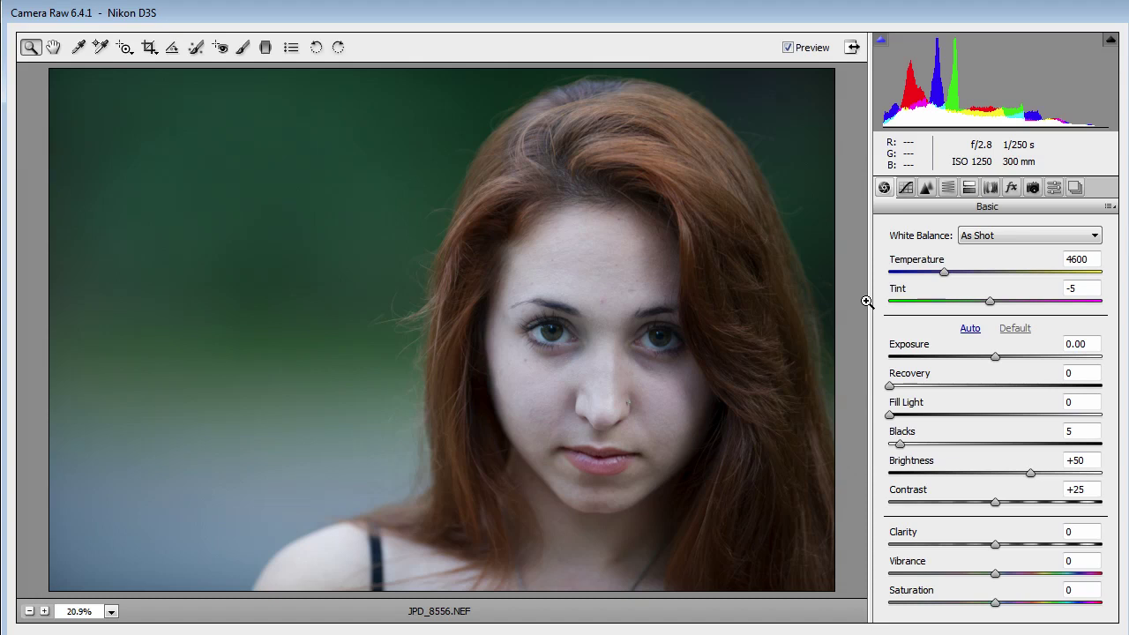
Crop the portrait tighter, trimming the top of the hair and the outer edges while keeping the face on the right
{"action": "left_click", "coordinate": [150, 47]}
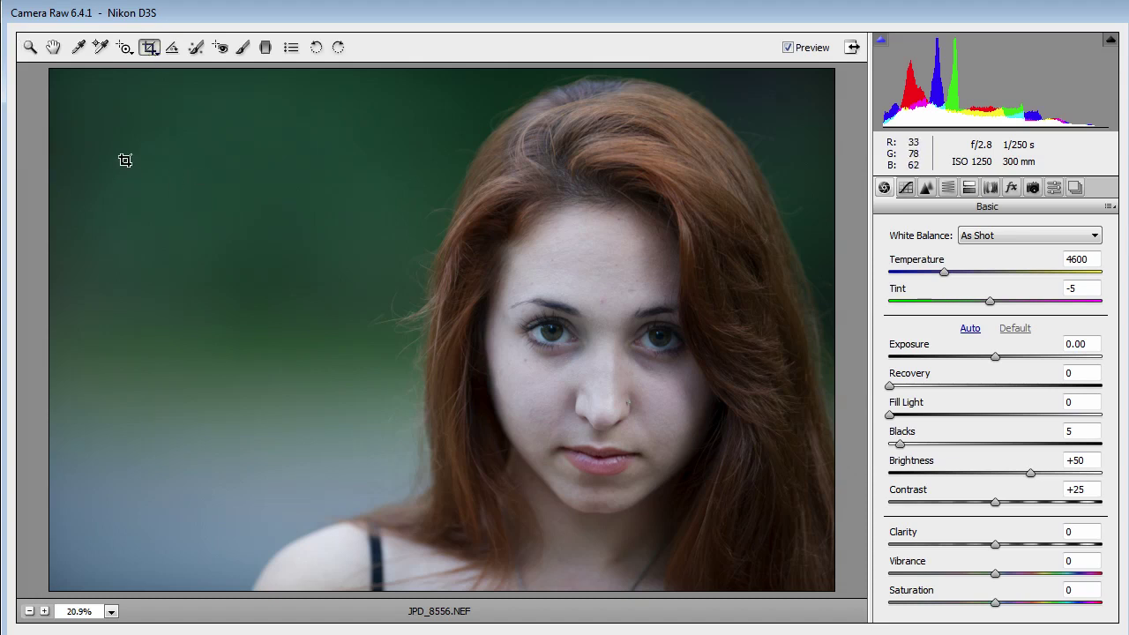
{"action": "left_click_drag", "start_coordinate": [123, 150], "coordinate": [788, 574]}
{"action": "left_click_drag", "start_coordinate": [766, 501], "coordinate": [750, 492]}
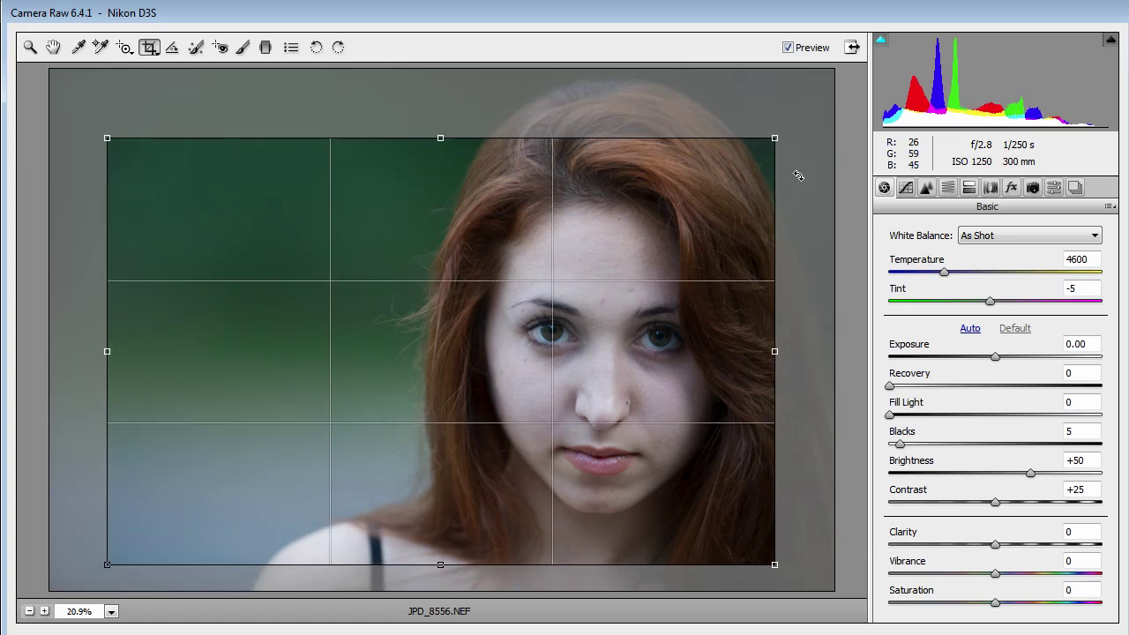
{"action": "left_click_drag", "start_coordinate": [774, 139], "coordinate": [756, 134]}
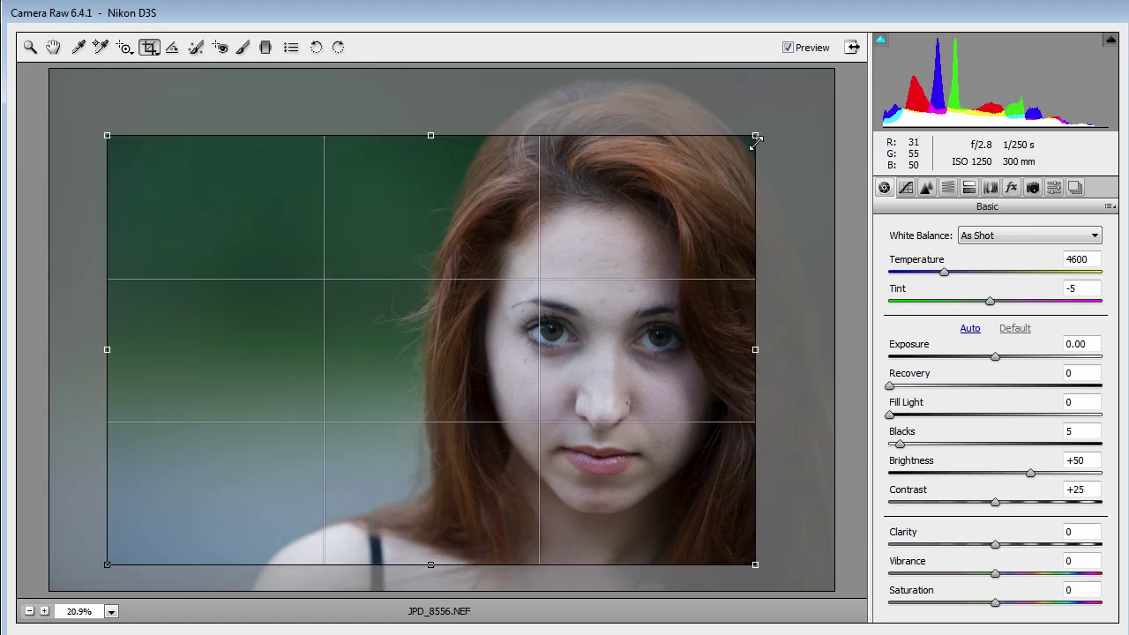
{"action": "left_click_drag", "start_coordinate": [661, 308], "coordinate": [671, 310]}
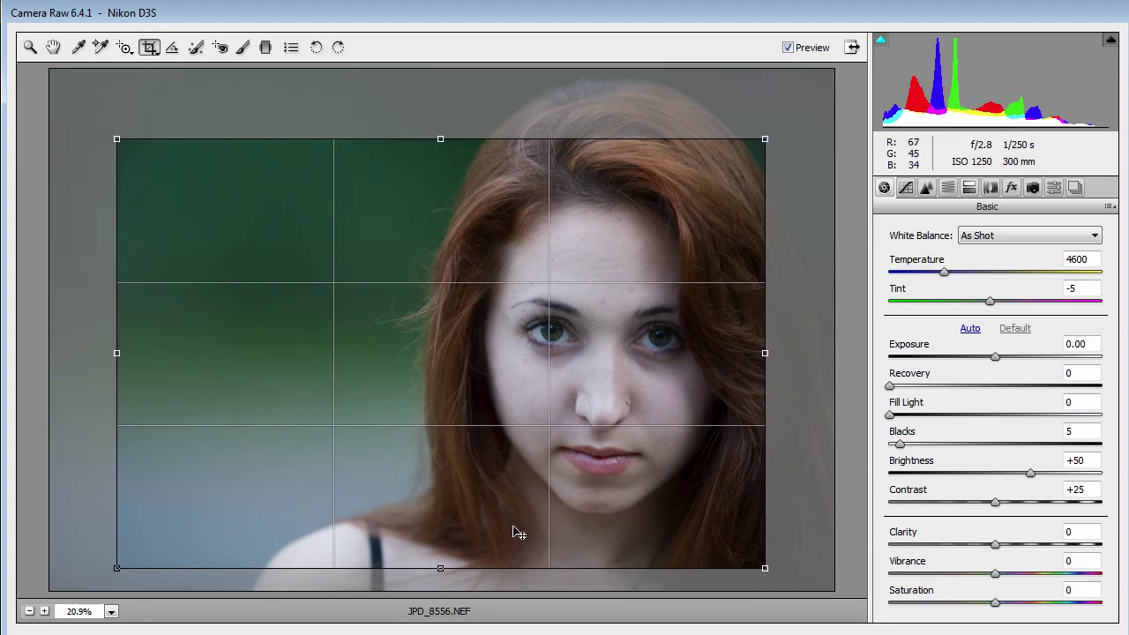
{"action": "key", "text": "z"}
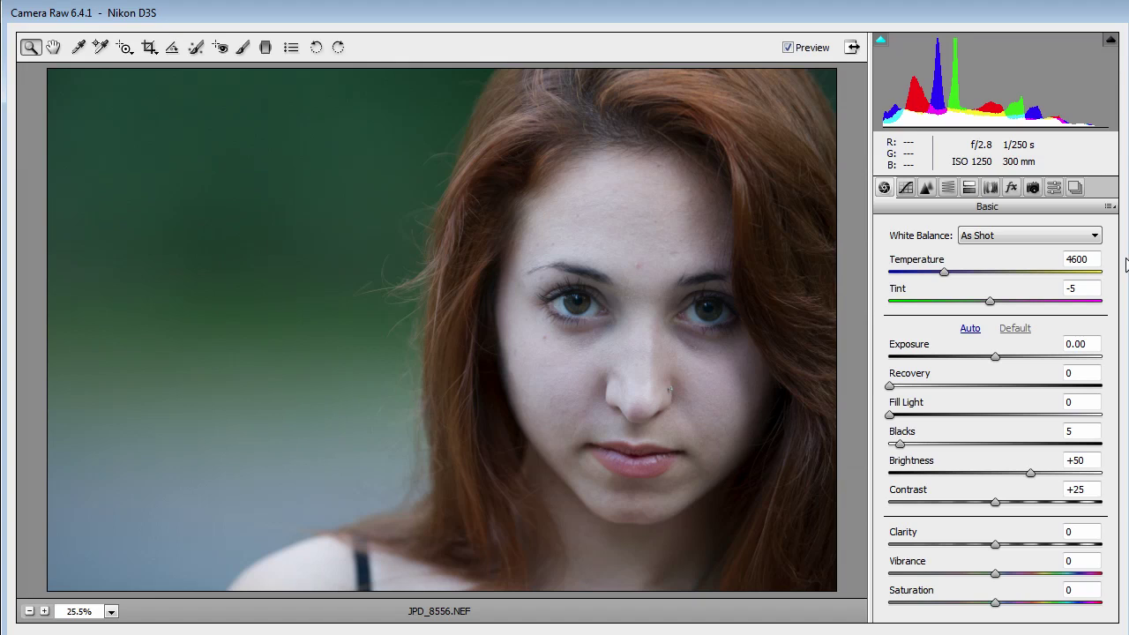
Compare the Daylight and Cloudy white balance presets on the portrait, returning to Daylight
{"action": "left_click", "coordinate": [997, 236]}
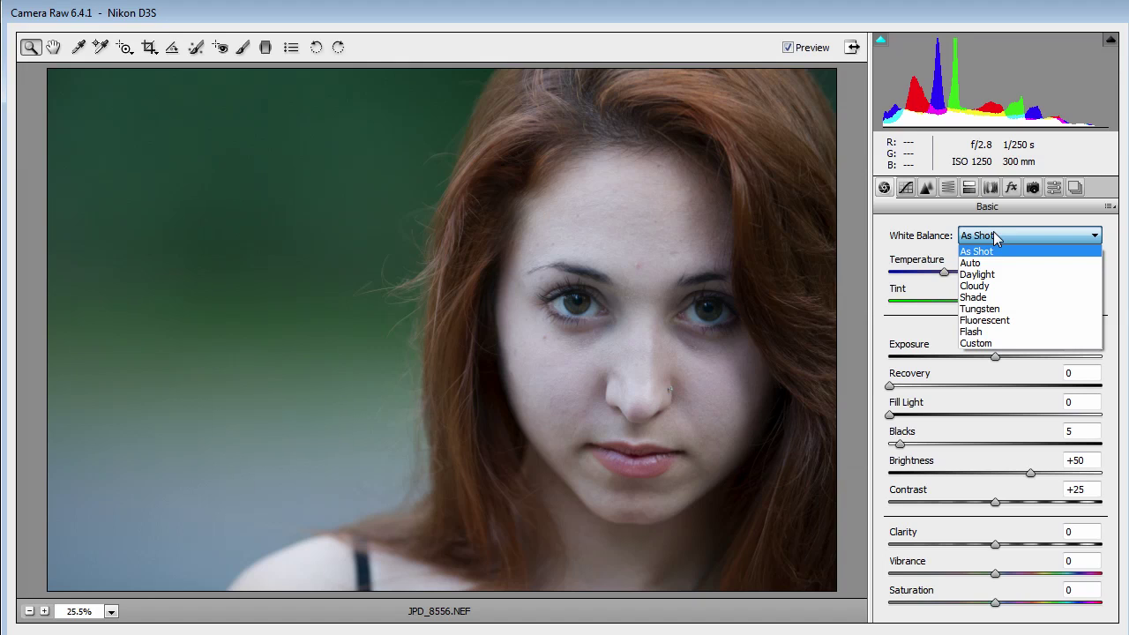
{"action": "left_click", "coordinate": [1015, 274]}
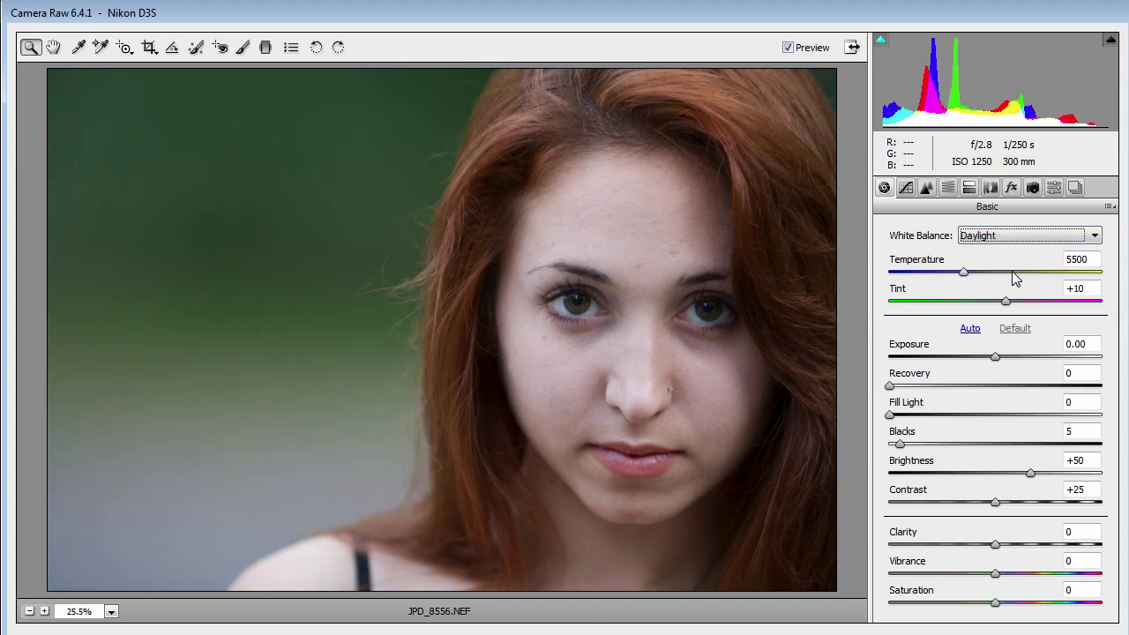
{"action": "left_click", "coordinate": [1001, 236]}
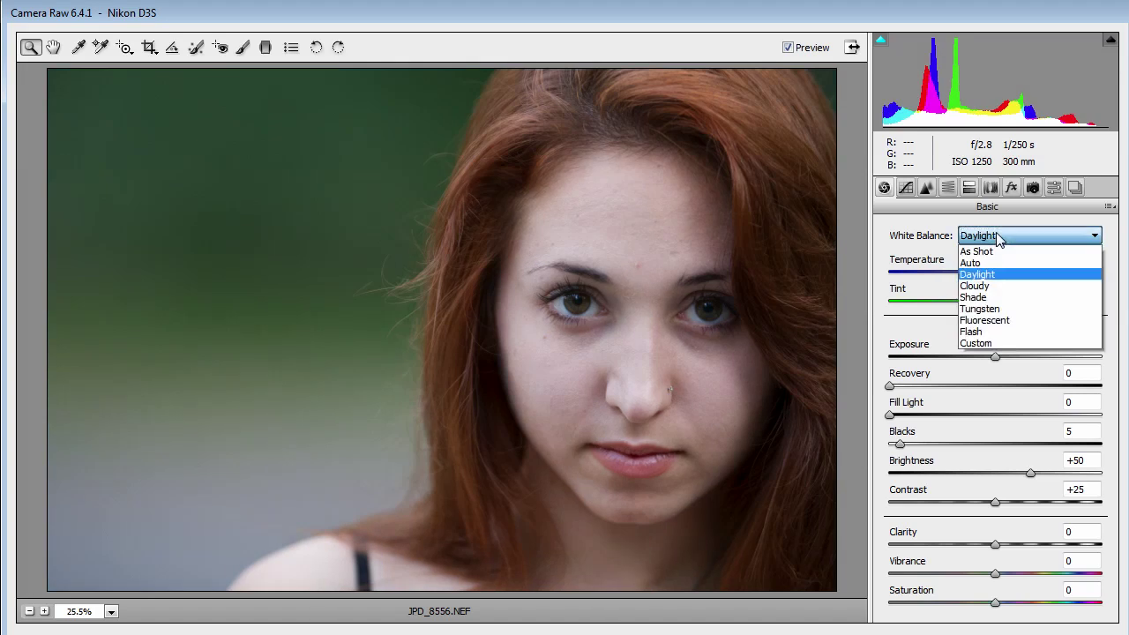
{"action": "left_click", "coordinate": [1010, 286]}
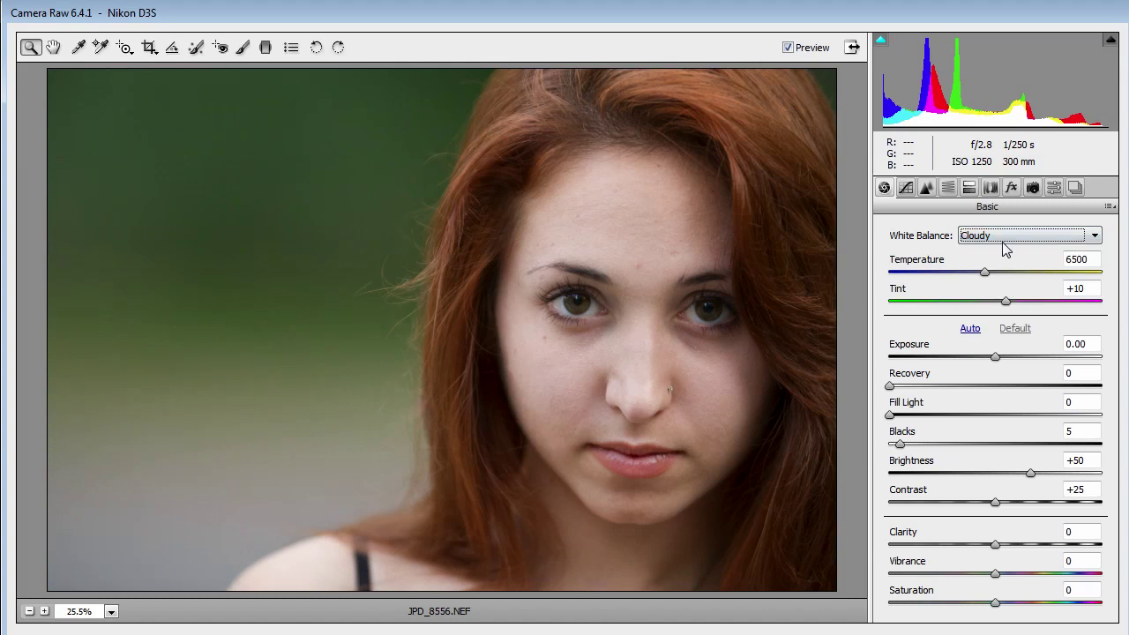
{"action": "left_click", "coordinate": [1006, 239]}
{"action": "left_click", "coordinate": [1010, 274]}
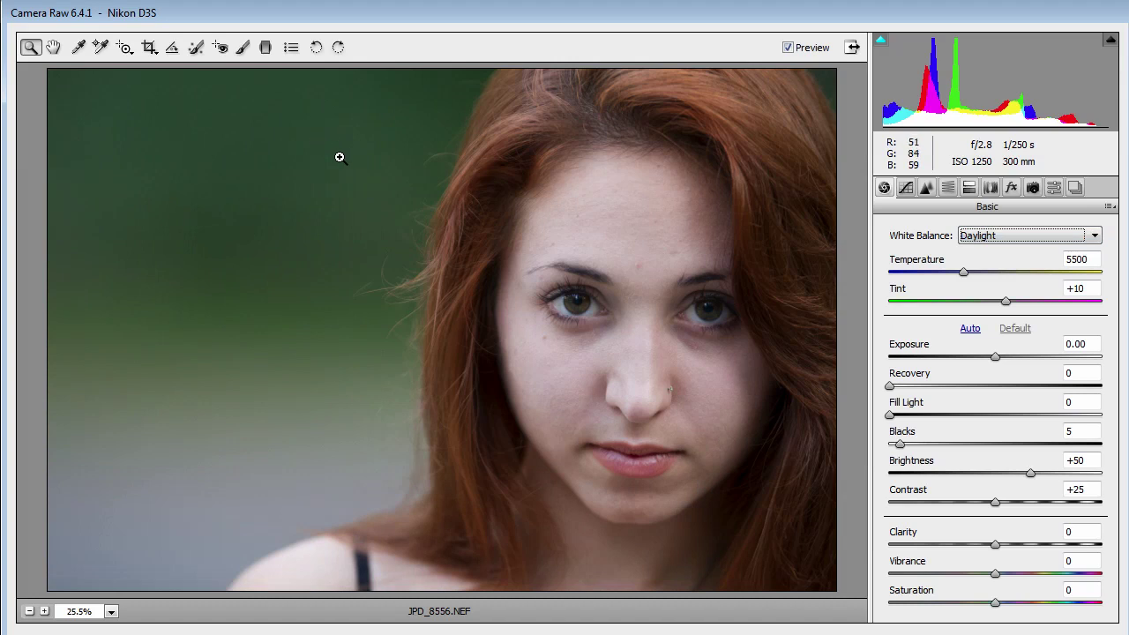
Sample the skin on the bridge of the nose for a custom white balance and set Exposure to +0.40
{"action": "left_click", "coordinate": [79, 47]}
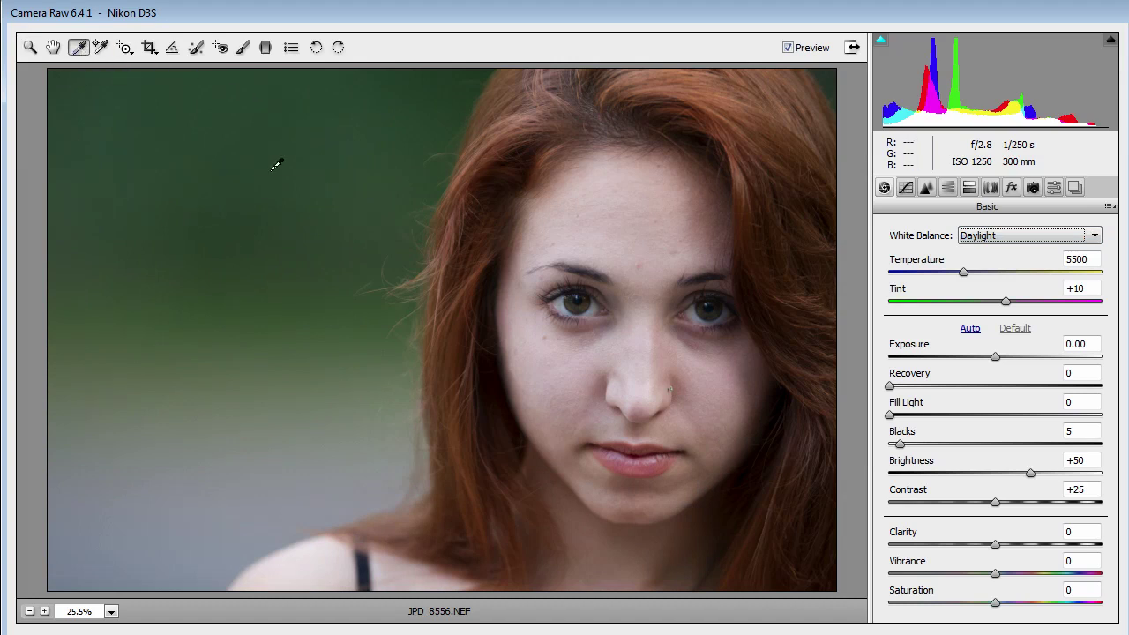
{"action": "left_click", "coordinate": [625, 316]}
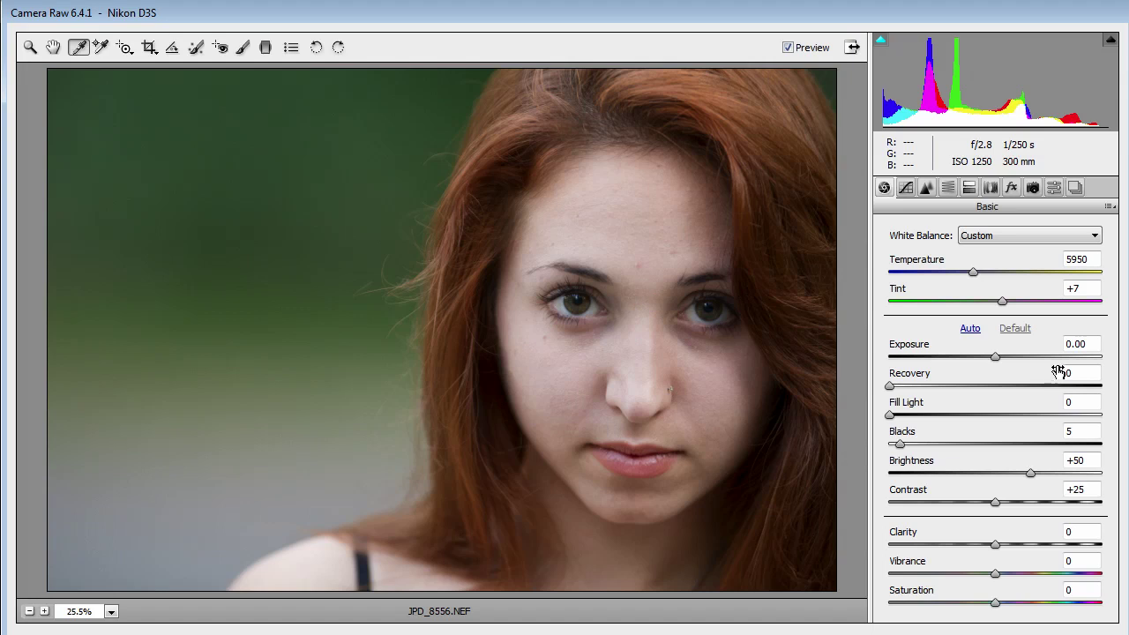
{"action": "left_click_drag", "start_coordinate": [996, 357], "coordinate": [1007, 357]}
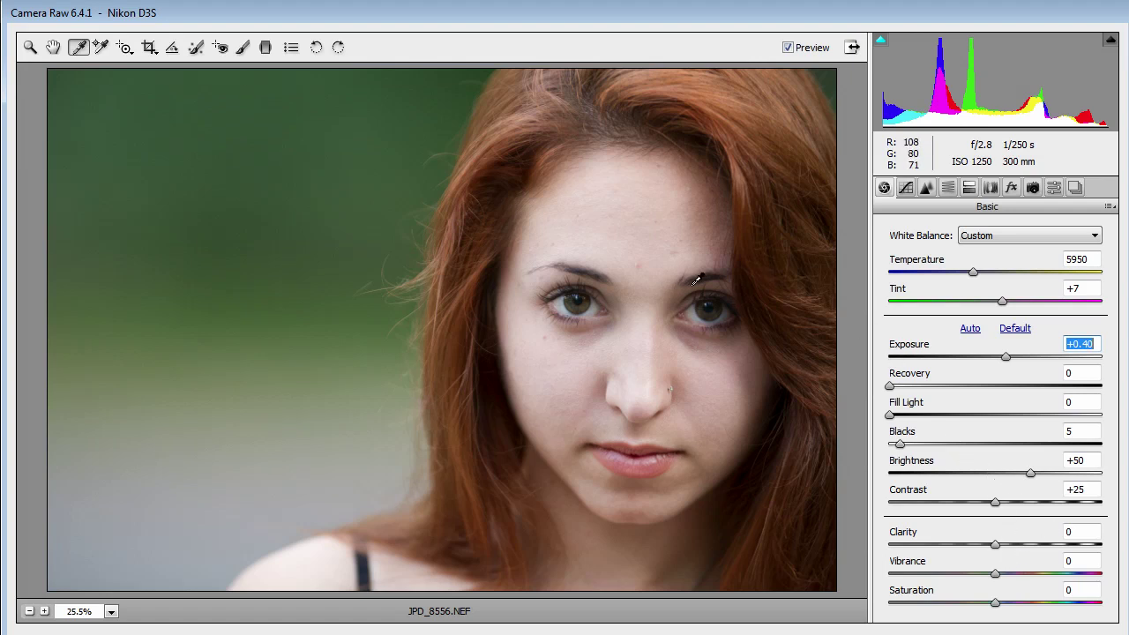
Examine the skin texture around the eyes, nose and mouth at 100% magnification
{"action": "double_click", "coordinate": [31, 48]}
{"action": "left_click", "coordinate": [54, 46]}
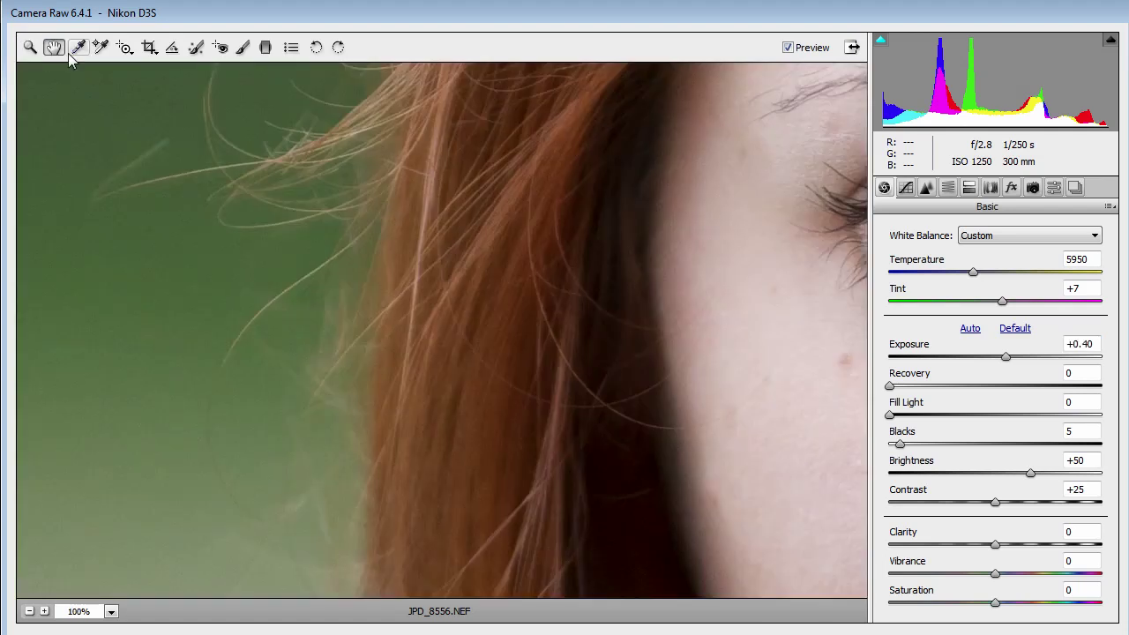
{"action": "left_click_drag", "start_coordinate": [761, 229], "coordinate": [311, 247]}
{"action": "left_click_drag", "start_coordinate": [564, 262], "coordinate": [333, 326]}
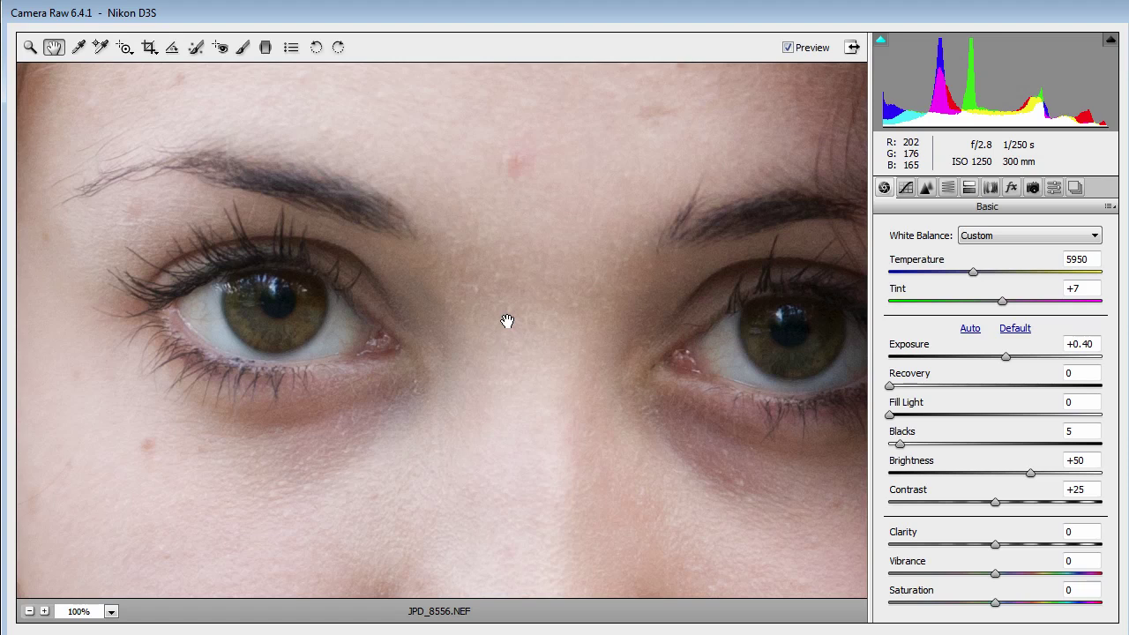
{"action": "mouse_move", "coordinate": [556, 239]}
{"action": "left_mouse_down"}
{"action": "mouse_move", "coordinate": [492, 432]}
{"action": "mouse_move", "coordinate": [527, 483]}
{"action": "mouse_move", "coordinate": [534, 230]}
{"action": "left_mouse_up"}
{"action": "left_click_drag", "start_coordinate": [552, 504], "coordinate": [574, 282]}
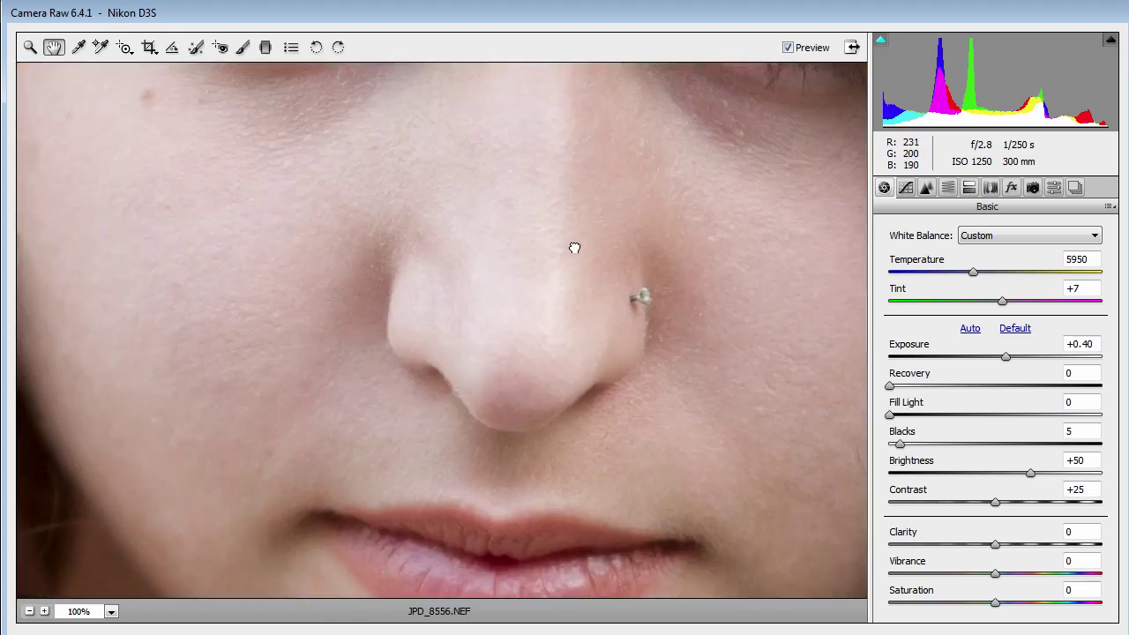
{"action": "left_click_drag", "start_coordinate": [592, 147], "coordinate": [592, 514]}
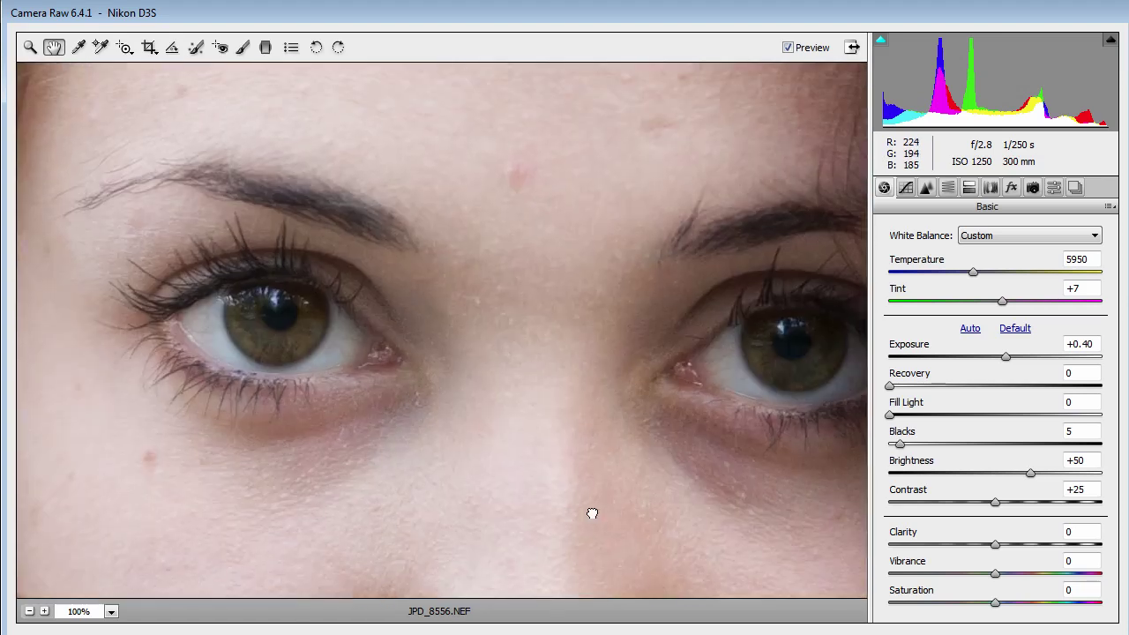
{"action": "left_click_drag", "start_coordinate": [556, 378], "coordinate": [532, 373]}
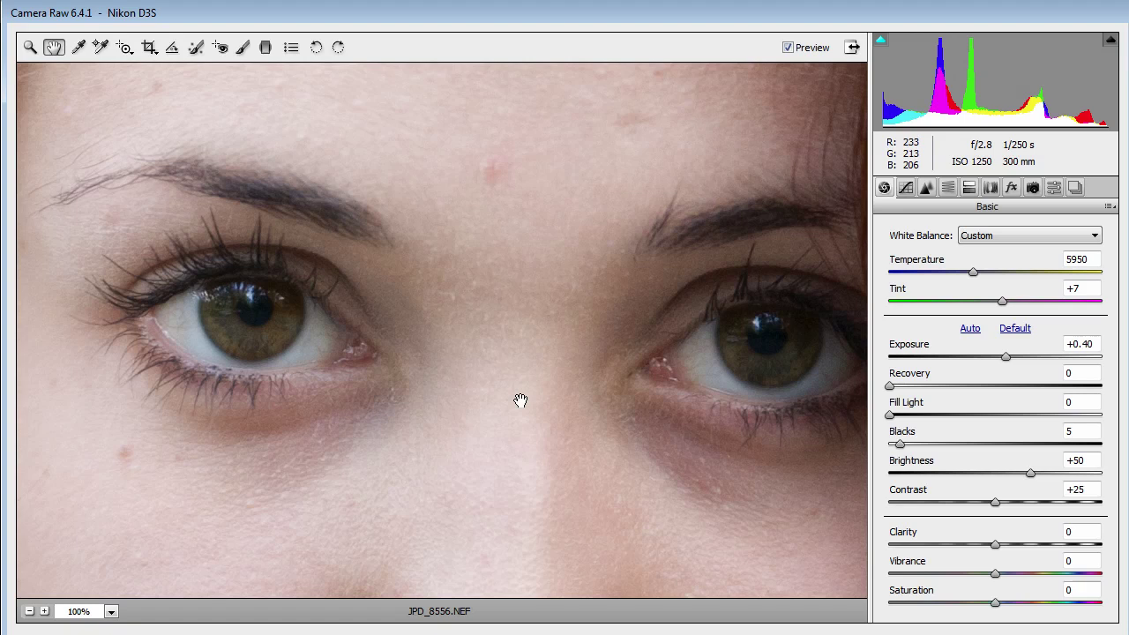
Soften the skin with Clarity at -43, comparing it on the whole photo, and reset Vibrance to 0 after trying a change
{"action": "left_click_drag", "start_coordinate": [997, 545], "coordinate": [952, 549]}
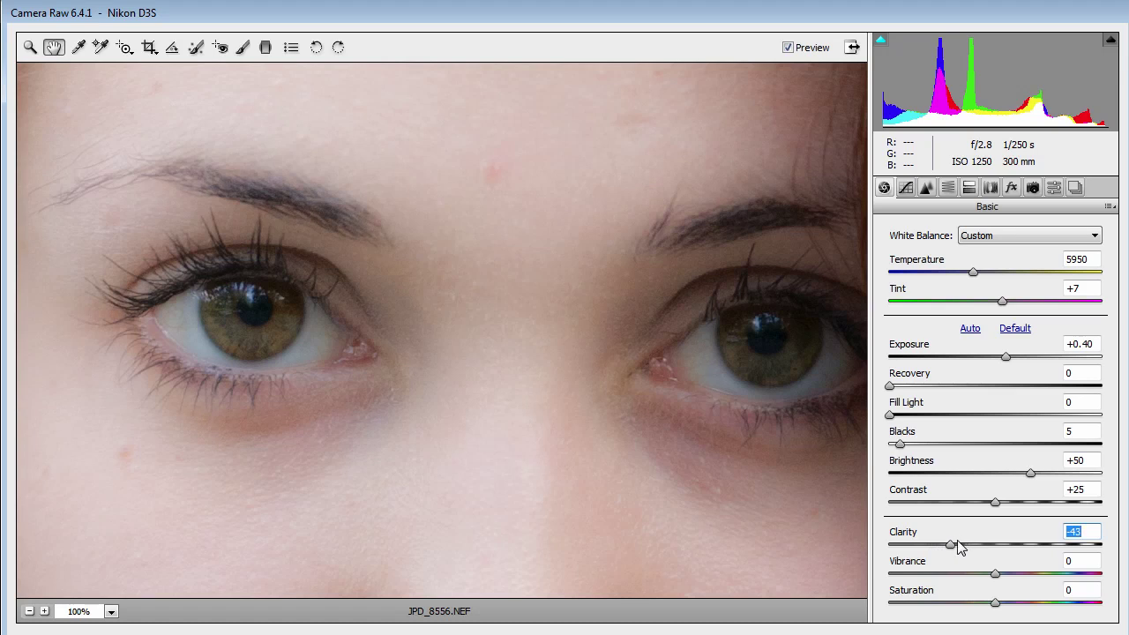
{"action": "double_click", "coordinate": [54, 47]}
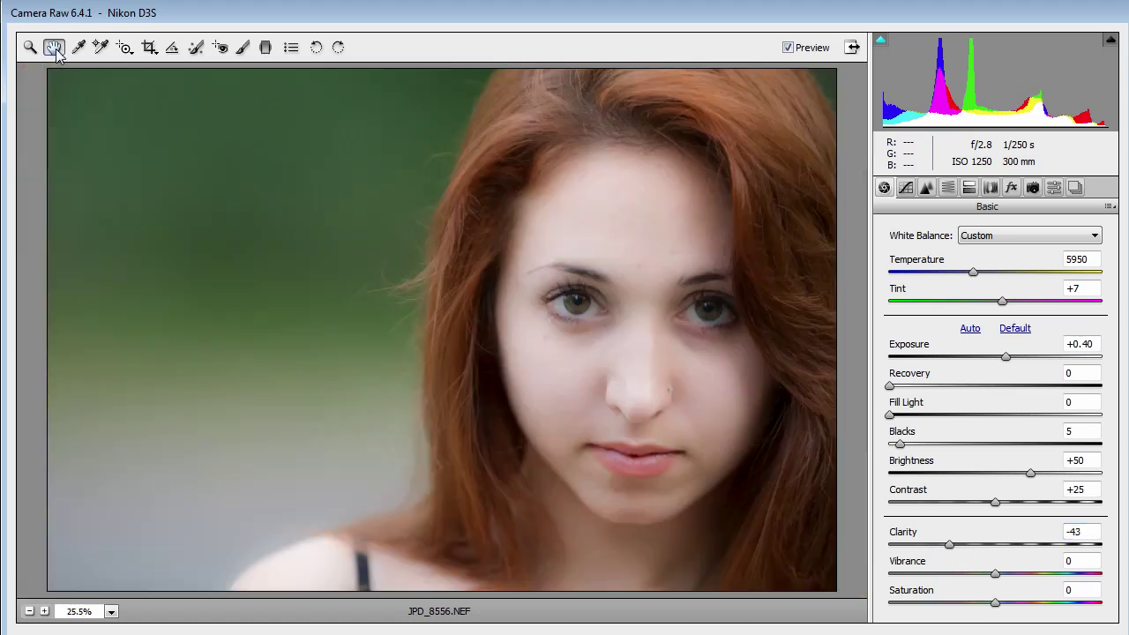
{"action": "double_click", "coordinate": [951, 545]}
{"action": "left_click_drag", "start_coordinate": [995, 544], "coordinate": [951, 546]}
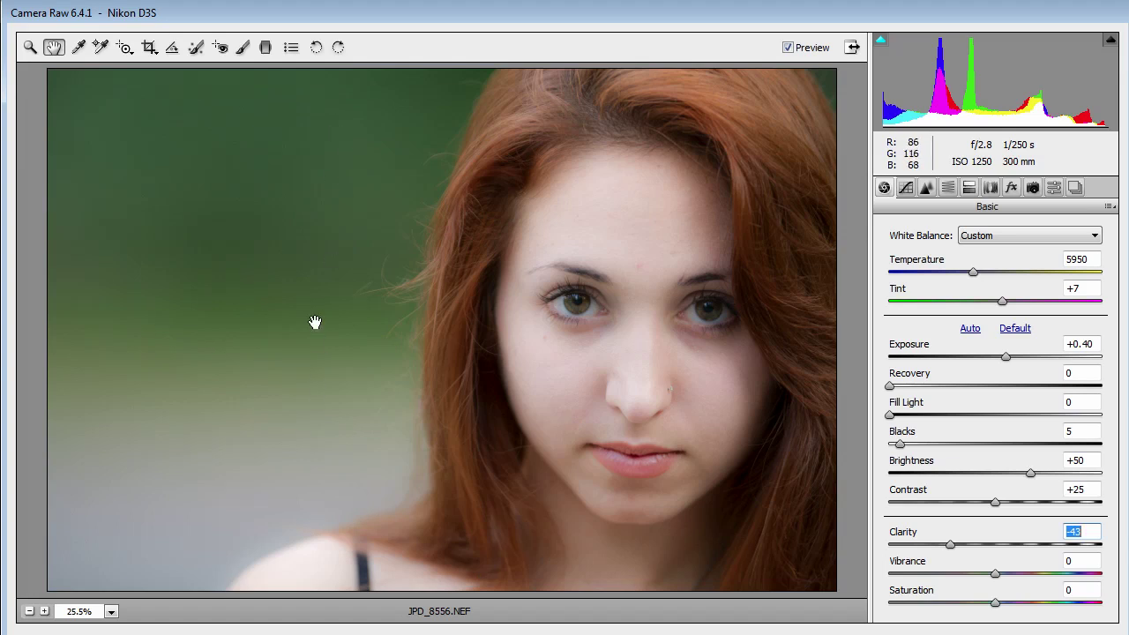
{"action": "mouse_move", "coordinate": [995, 574]}
{"action": "left_mouse_down"}
{"action": "mouse_move", "coordinate": [902, 572]}
{"action": "mouse_move", "coordinate": [995, 581]}
{"action": "left_mouse_up"}
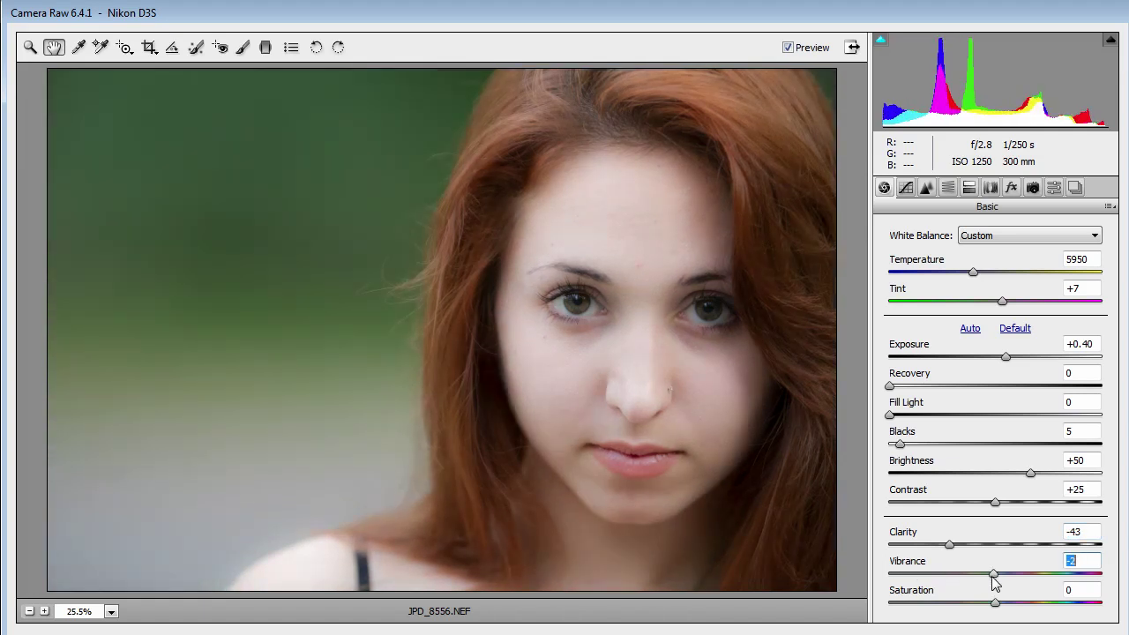
{"action": "double_click", "coordinate": [991, 577]}
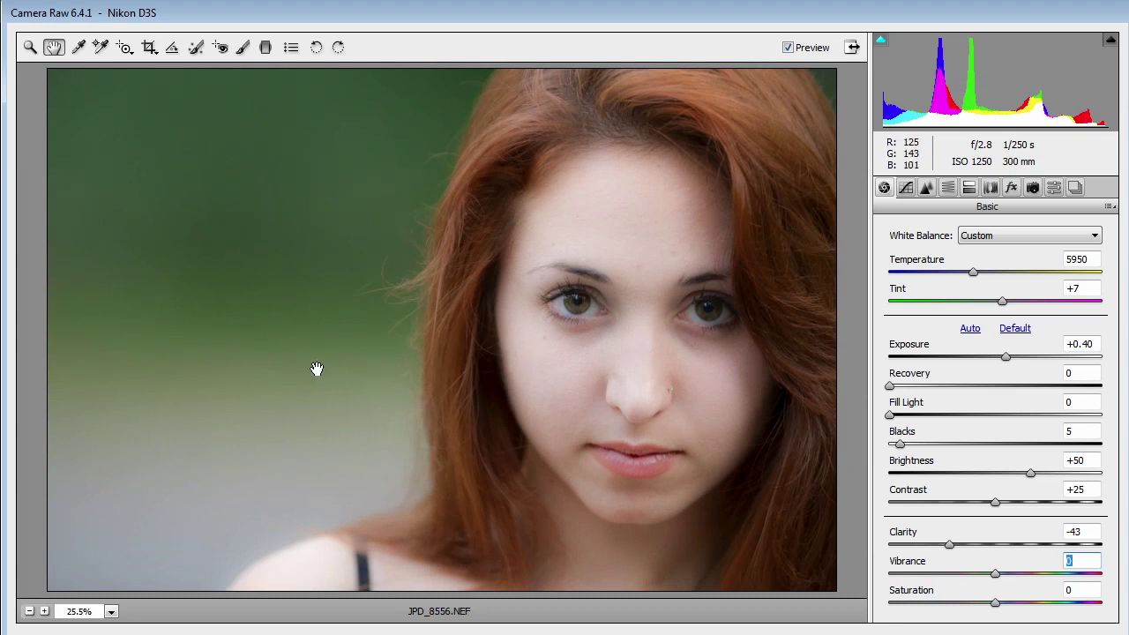
Shift the hue of the green background with the targeted adjustment to Greens -100 and Aquas -42
{"action": "left_click", "coordinate": [128, 50]}
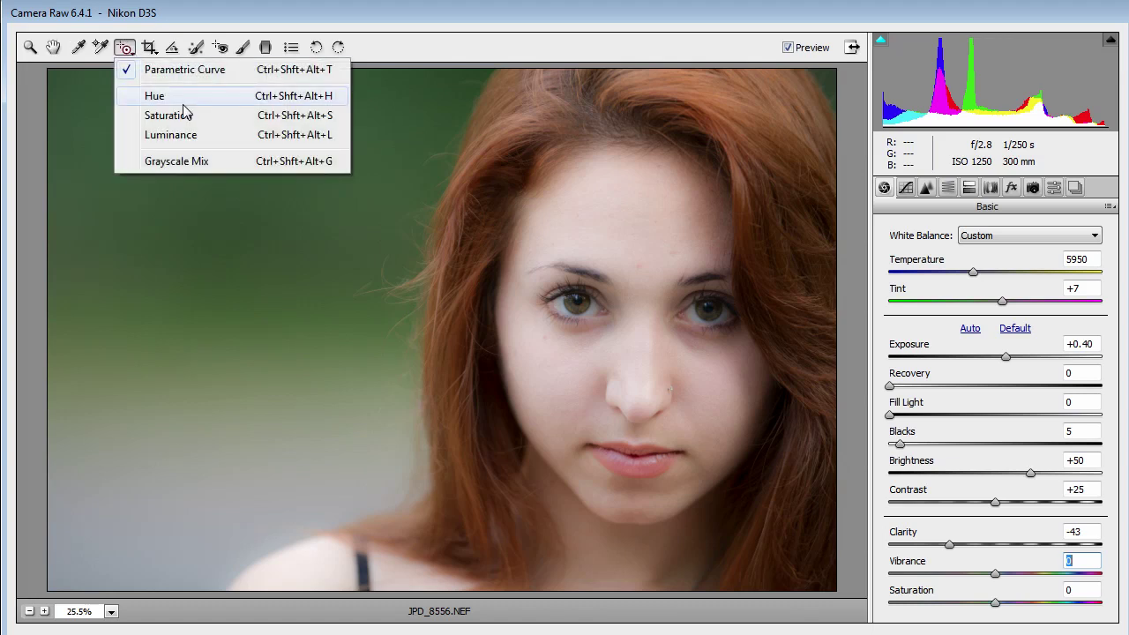
{"action": "left_click", "coordinate": [182, 99]}
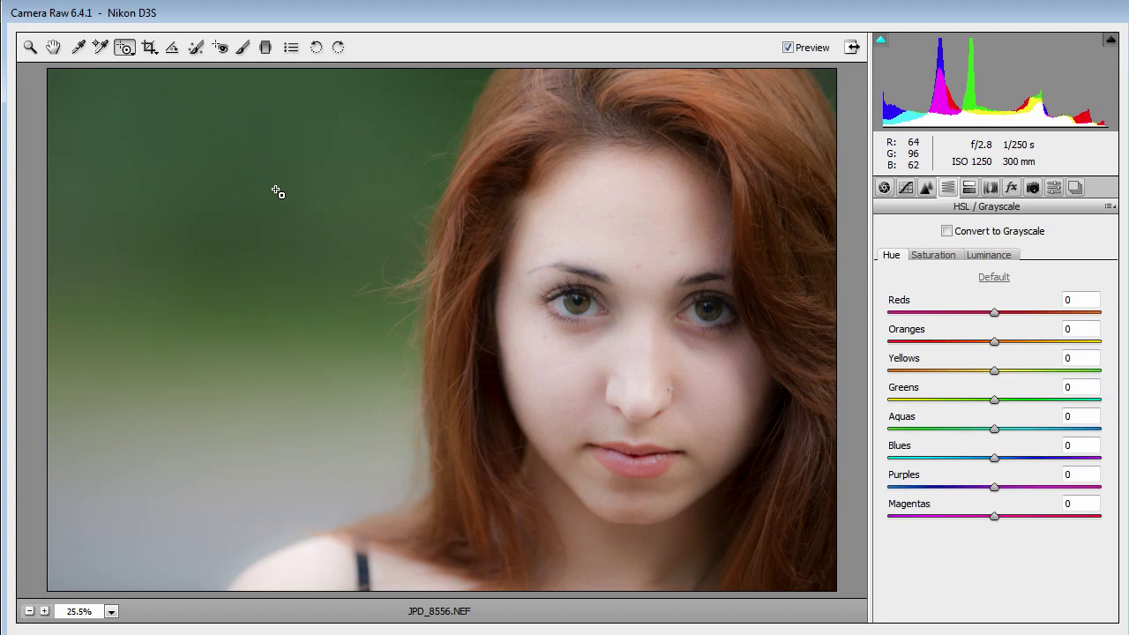
{"action": "left_click_drag", "start_coordinate": [288, 204], "coordinate": [9, 192]}
{"action": "left_click_drag", "start_coordinate": [293, 156], "coordinate": [222, 147]}
{"action": "left_click_drag", "start_coordinate": [280, 217], "coordinate": [311, 344]}
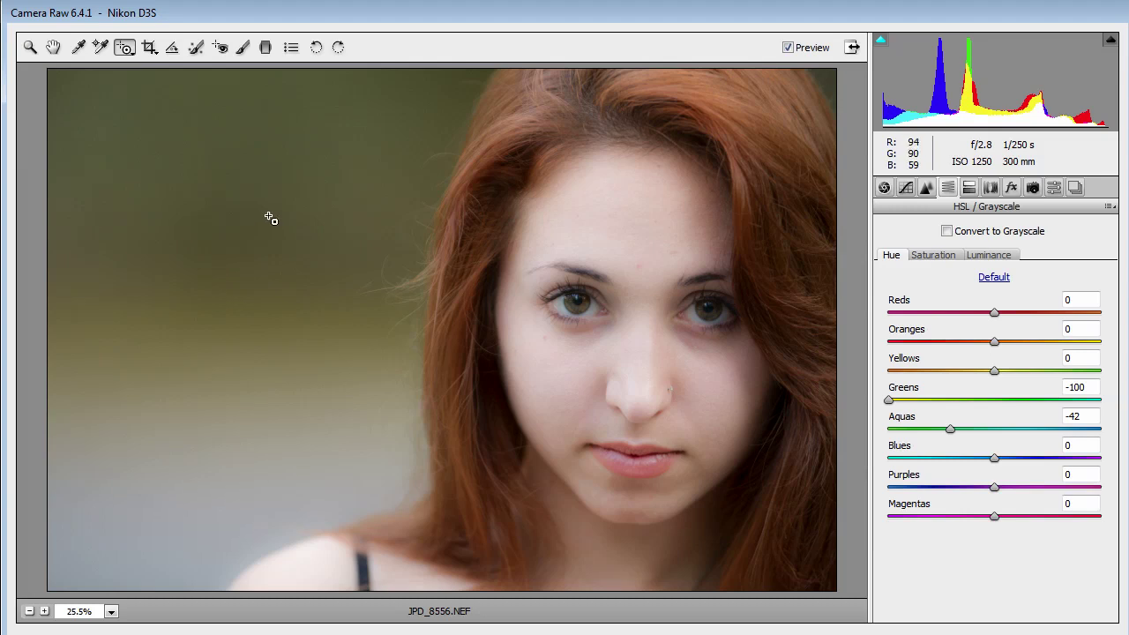
Darken the background with a diagonal graduated filter from the photo's upper-left corner toward the shoulder and hair, with Exposure at -0.90
{"action": "left_click", "coordinate": [267, 48]}
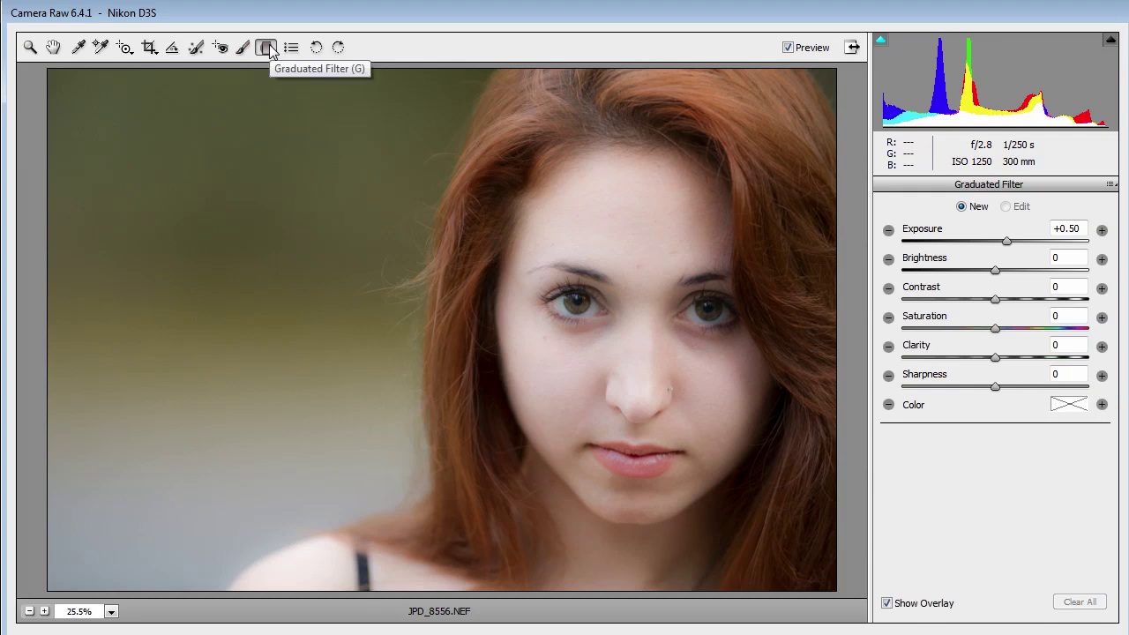
{"action": "left_click", "coordinate": [888, 230]}
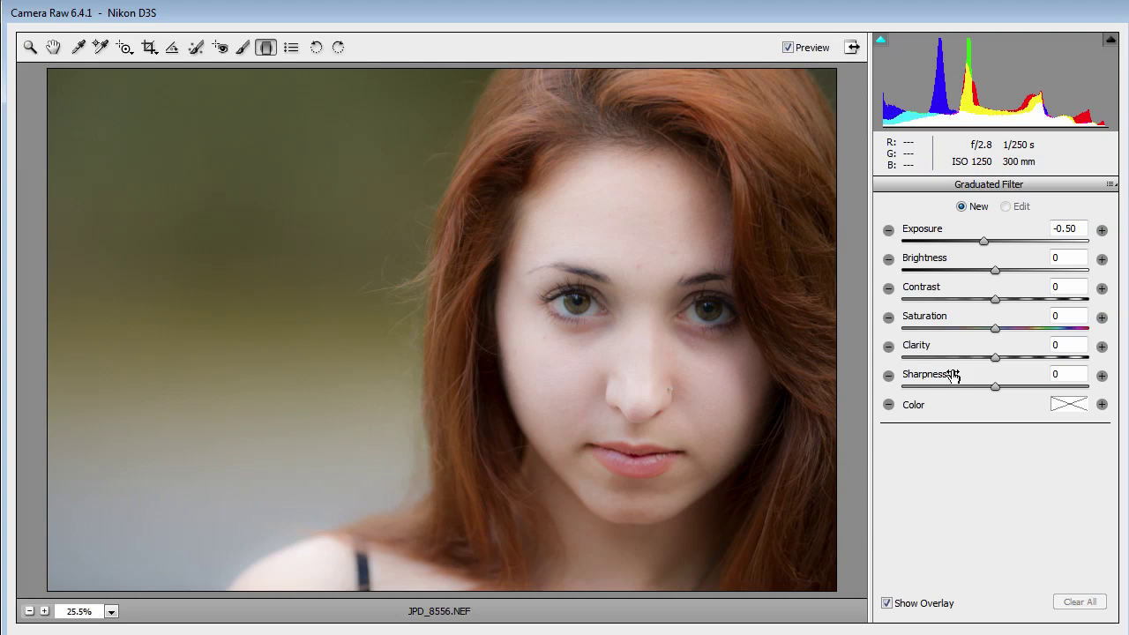
{"action": "left_click_drag", "start_coordinate": [64, 90], "coordinate": [358, 369]}
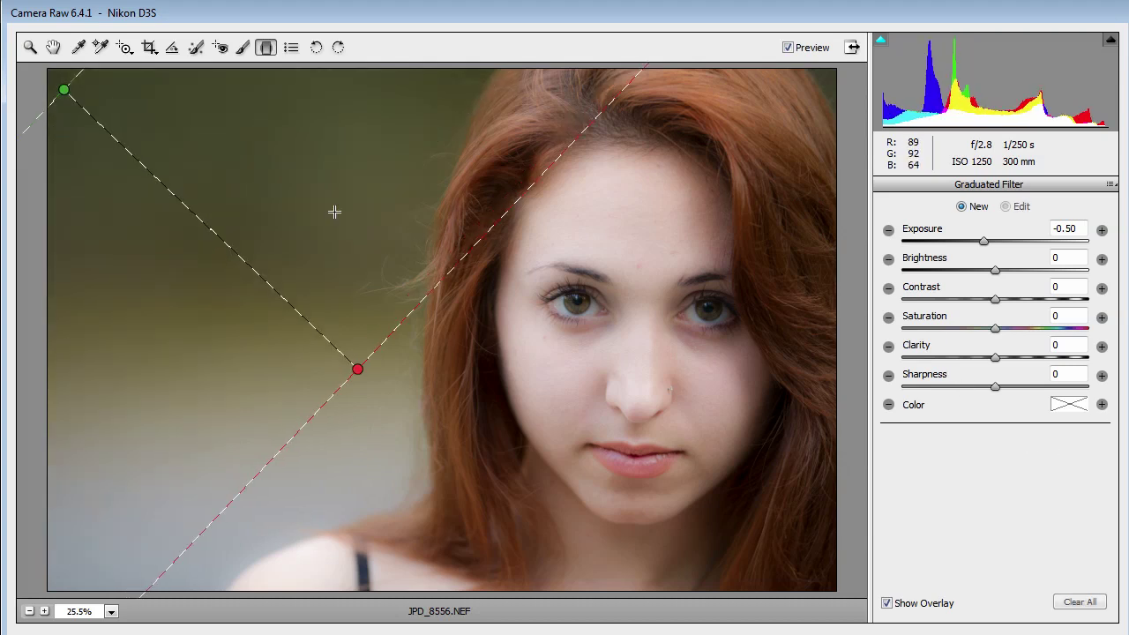
{"action": "left_click_drag", "start_coordinate": [983, 242], "coordinate": [973, 245]}
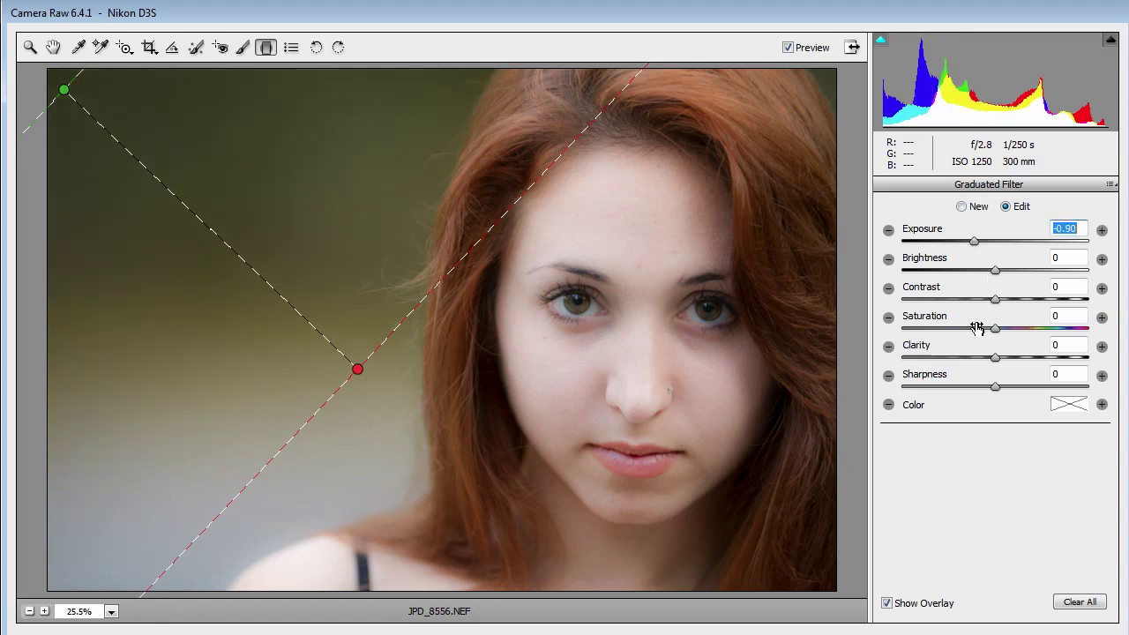
Tint the graduated filter orange with hue 17 and saturation 54, and leave the filter tool
{"action": "left_click", "coordinate": [1070, 405]}
{"action": "left_click_drag", "start_coordinate": [607, 334], "coordinate": [547, 325]}
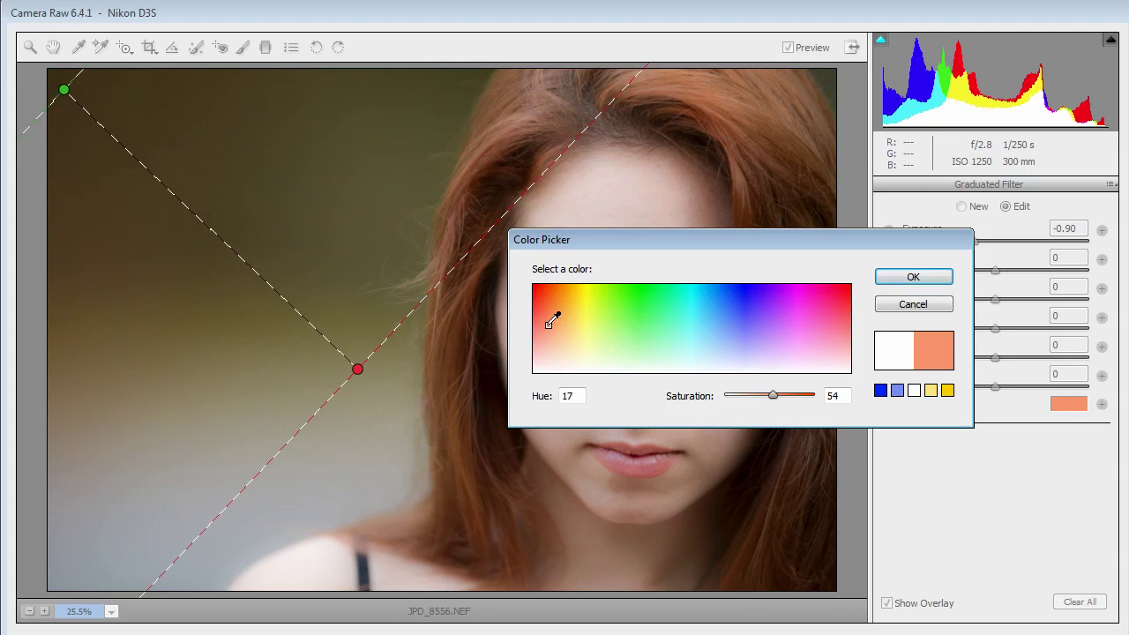
{"action": "left_click", "coordinate": [909, 277]}
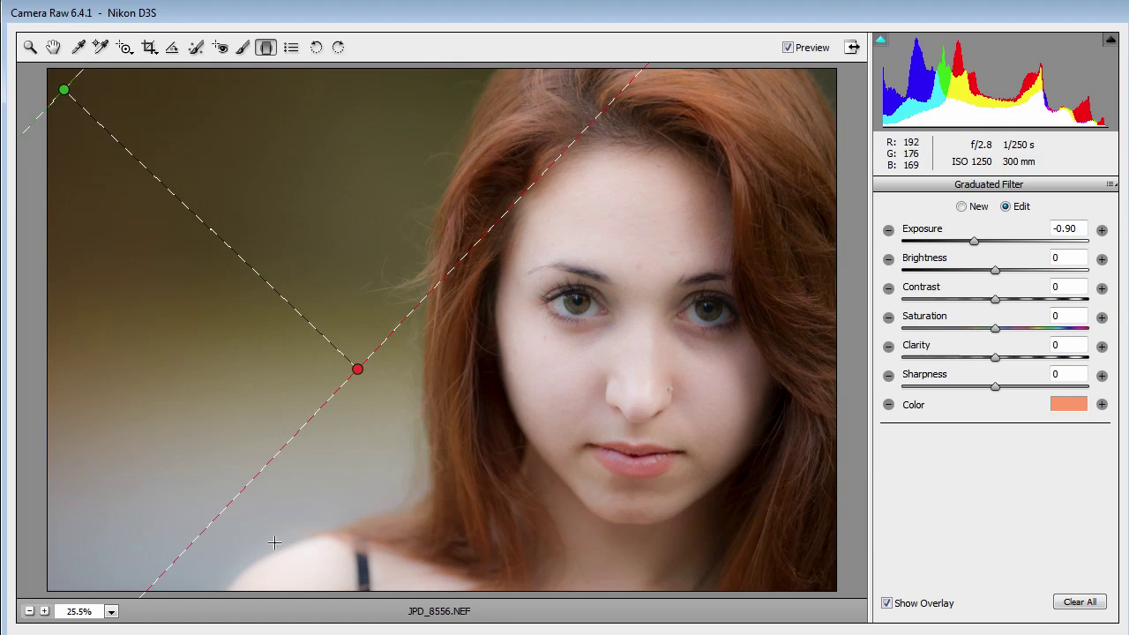
{"action": "left_click", "coordinate": [56, 50]}
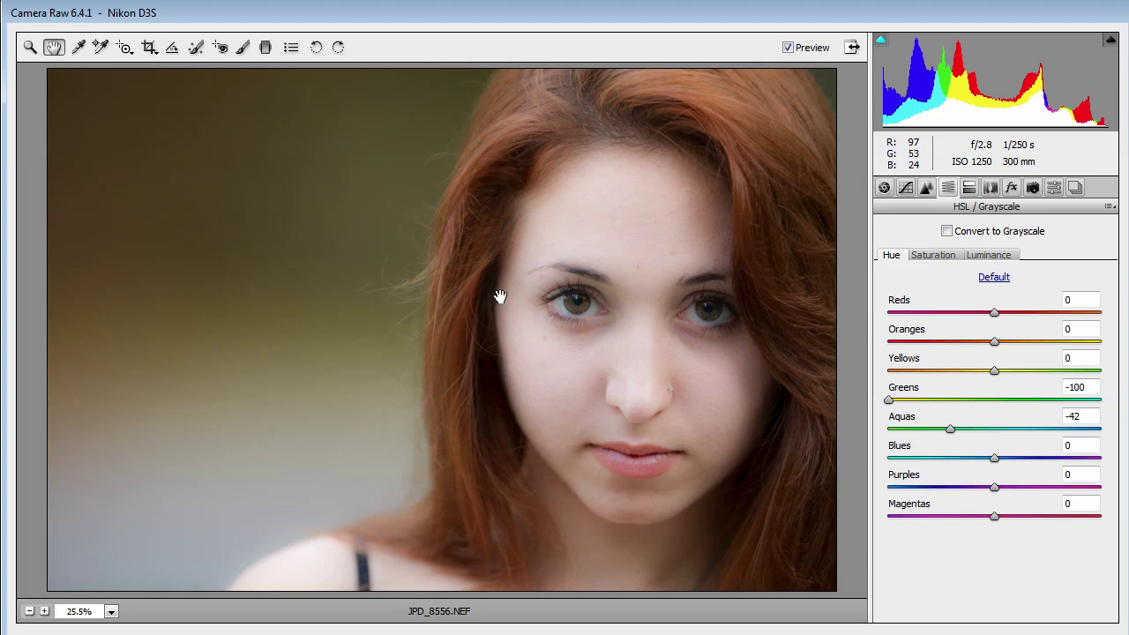
Darken the hair and upper forehead with the Adjustment Brush at Exposure -0.50 and brush size 31
{"action": "left_click", "coordinate": [241, 47]}
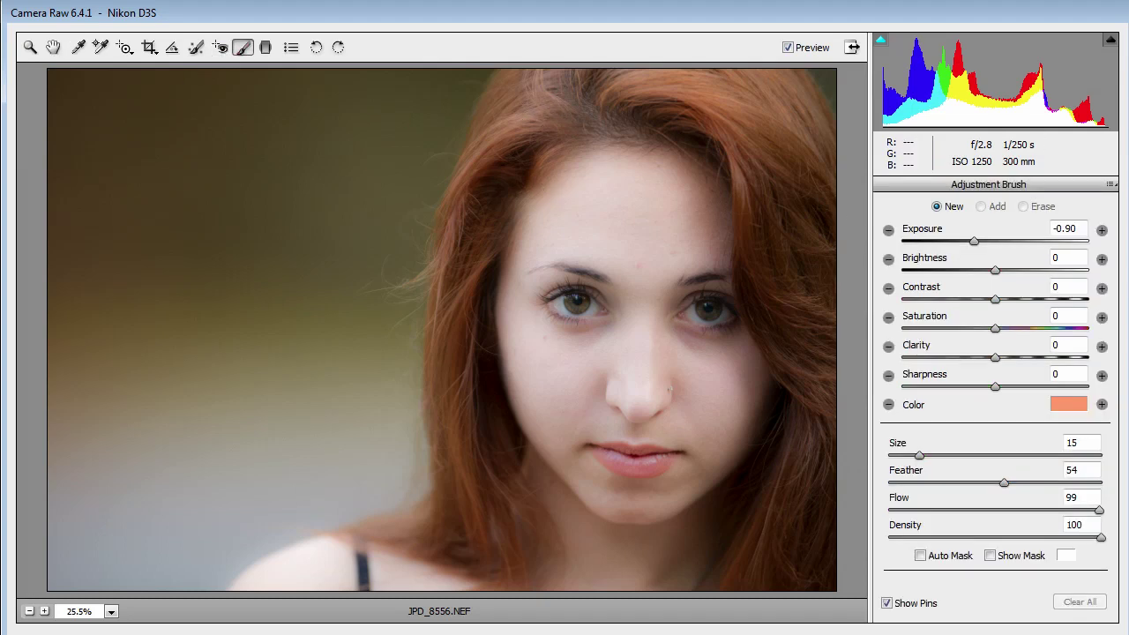
{"action": "left_click", "coordinate": [888, 230]}
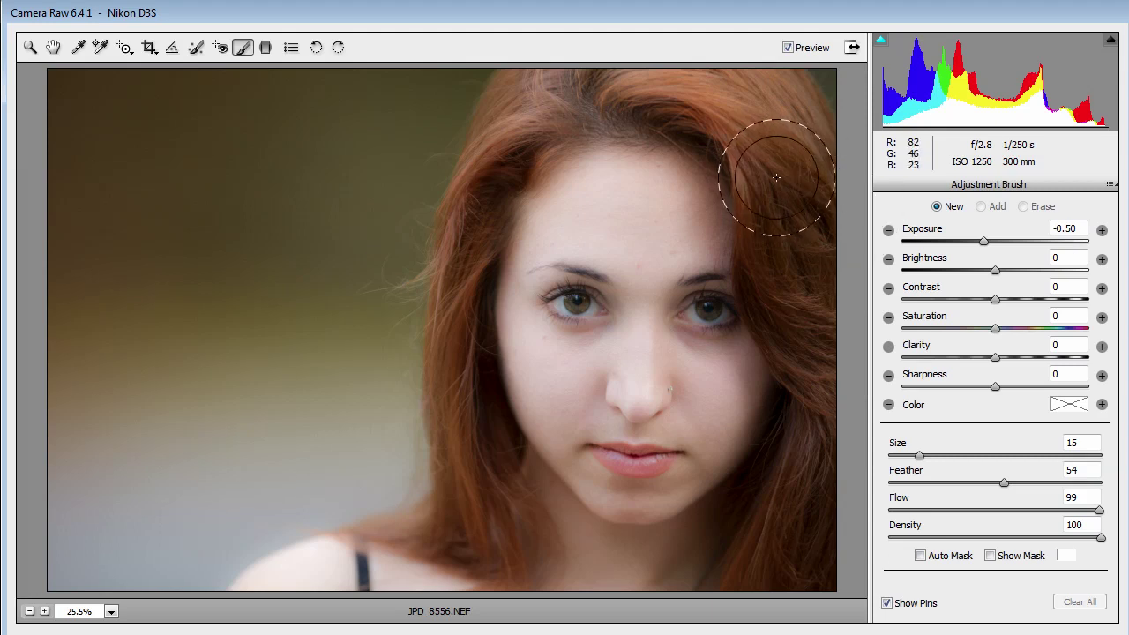
{"action": "left_click_drag", "start_coordinate": [920, 455], "coordinate": [957, 463]}
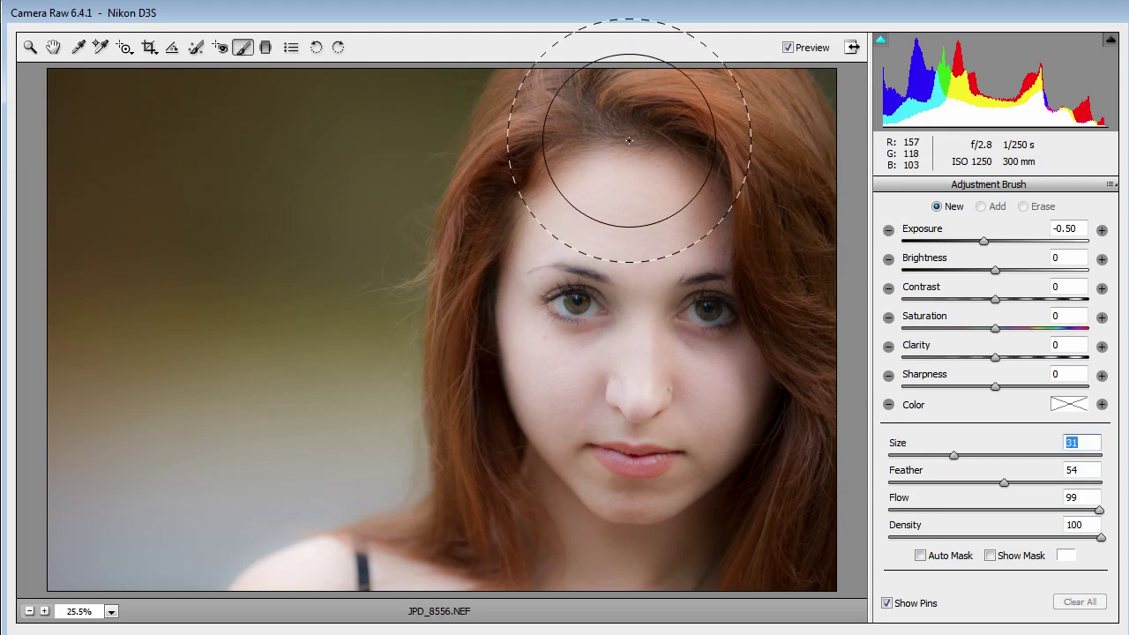
{"action": "left_click", "coordinate": [637, 105]}
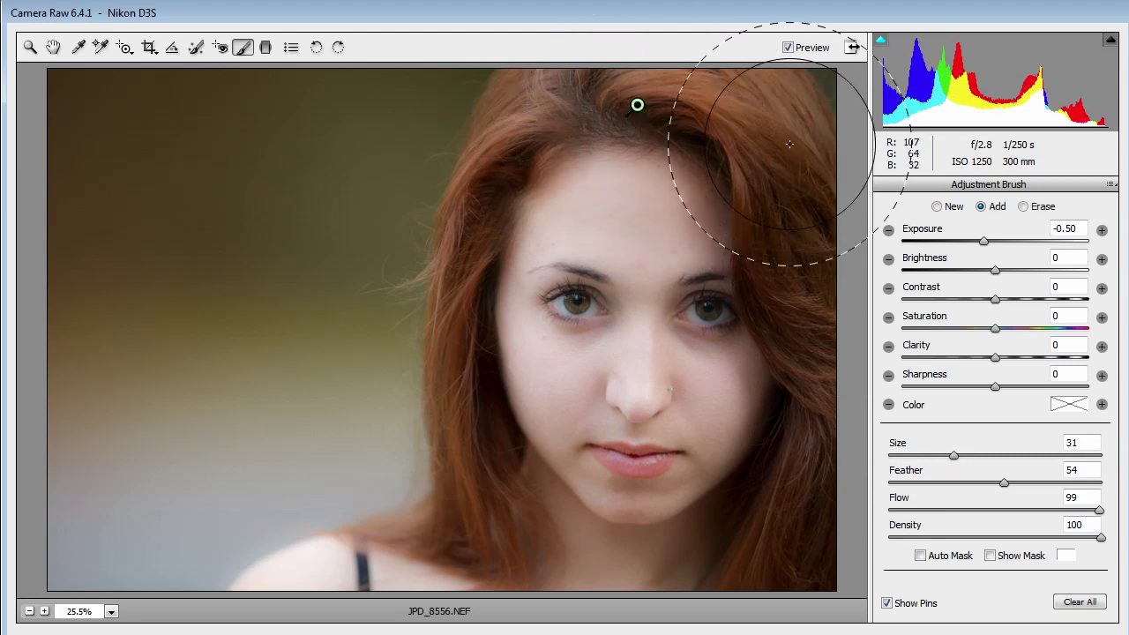
{"action": "left_click_drag", "start_coordinate": [542, 100], "coordinate": [649, 149]}
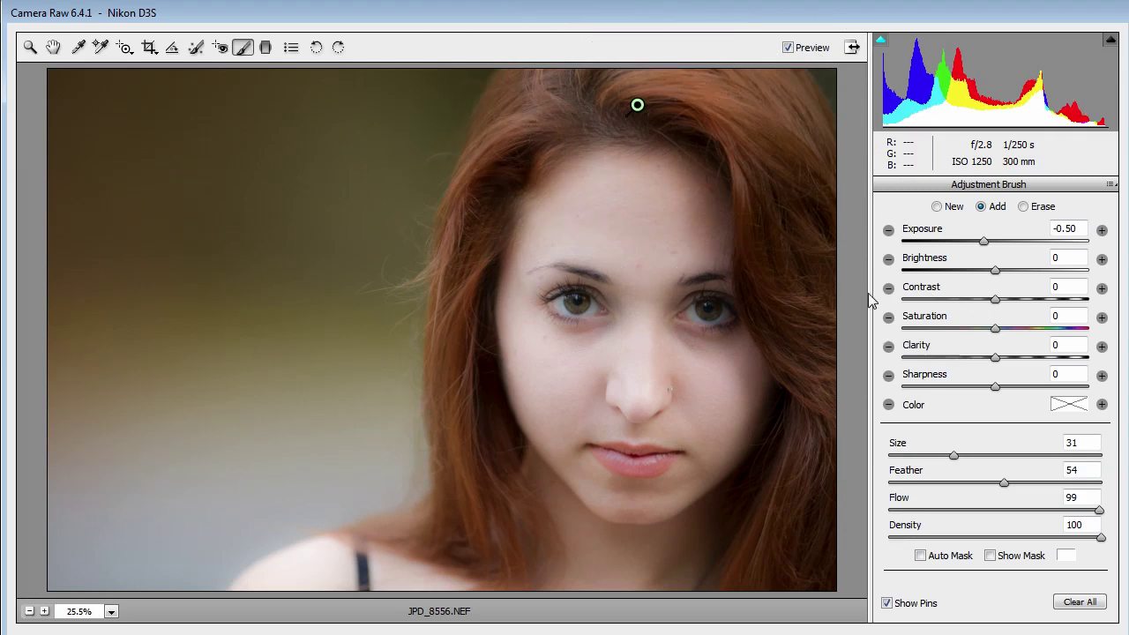
Brighten the eye on the shaded side of the face with a new brush adjustment at Exposure +0.50 and size 15
{"action": "left_click", "coordinate": [1101, 231]}
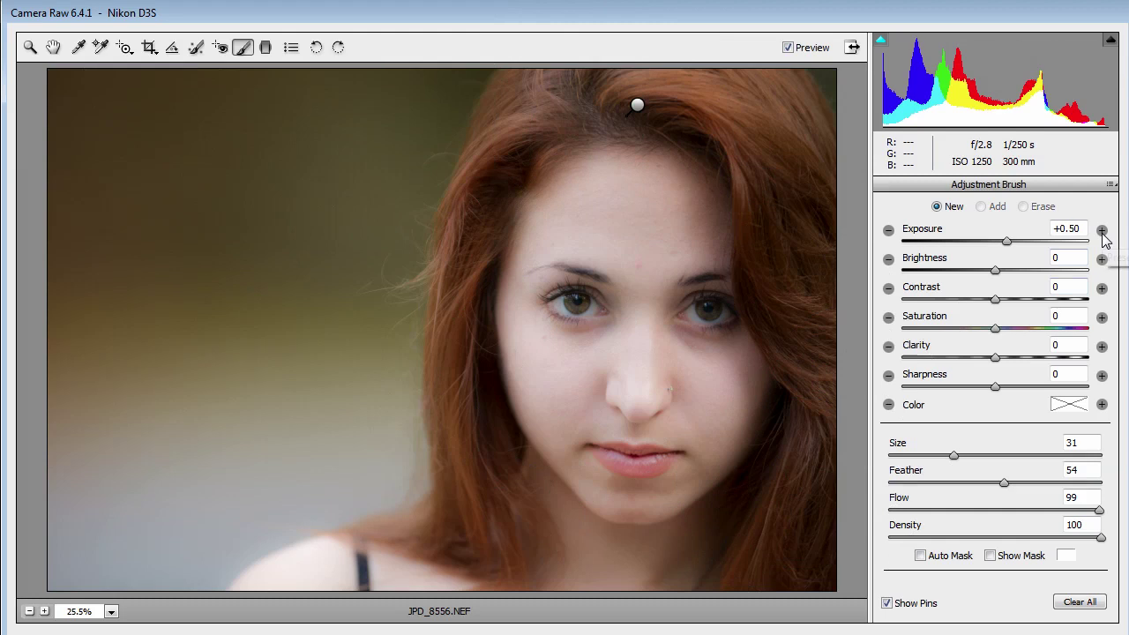
{"action": "left_click", "coordinate": [919, 456]}
{"action": "mouse_move", "coordinate": [710, 313]}
{"action": "left_mouse_down"}
{"action": "mouse_move", "coordinate": [701, 325]}
{"action": "mouse_move", "coordinate": [574, 314]}
{"action": "mouse_move", "coordinate": [707, 326]}
{"action": "left_mouse_up"}
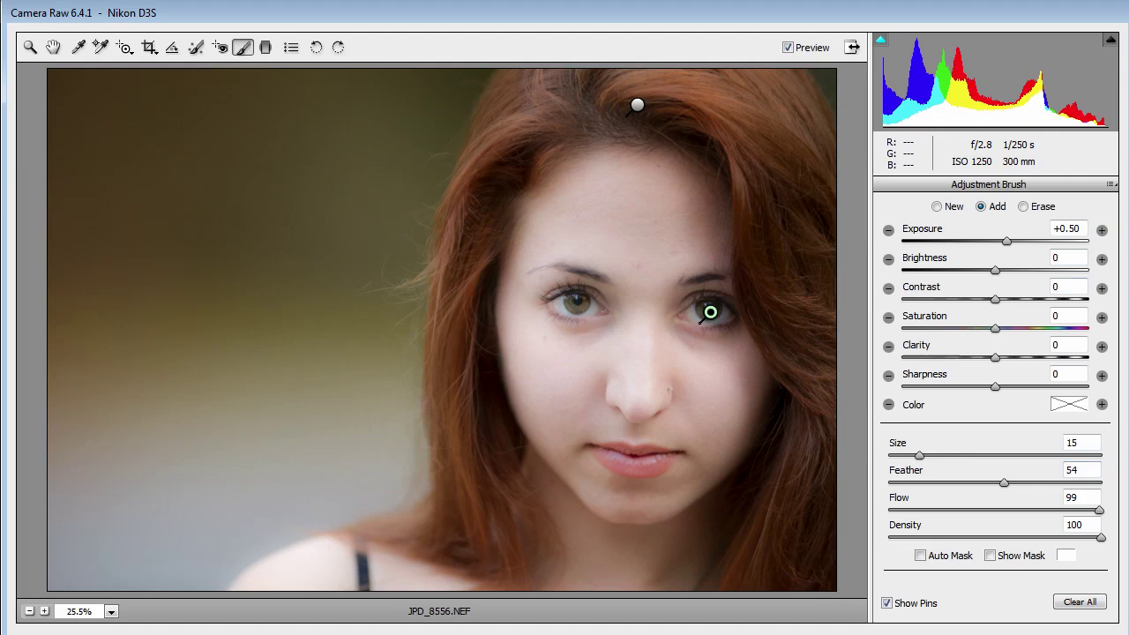
Darken the bright bare shoulder around the strap with a new brush adjustment at Exposure -0.50 and size 15
{"action": "left_click", "coordinate": [29, 47]}
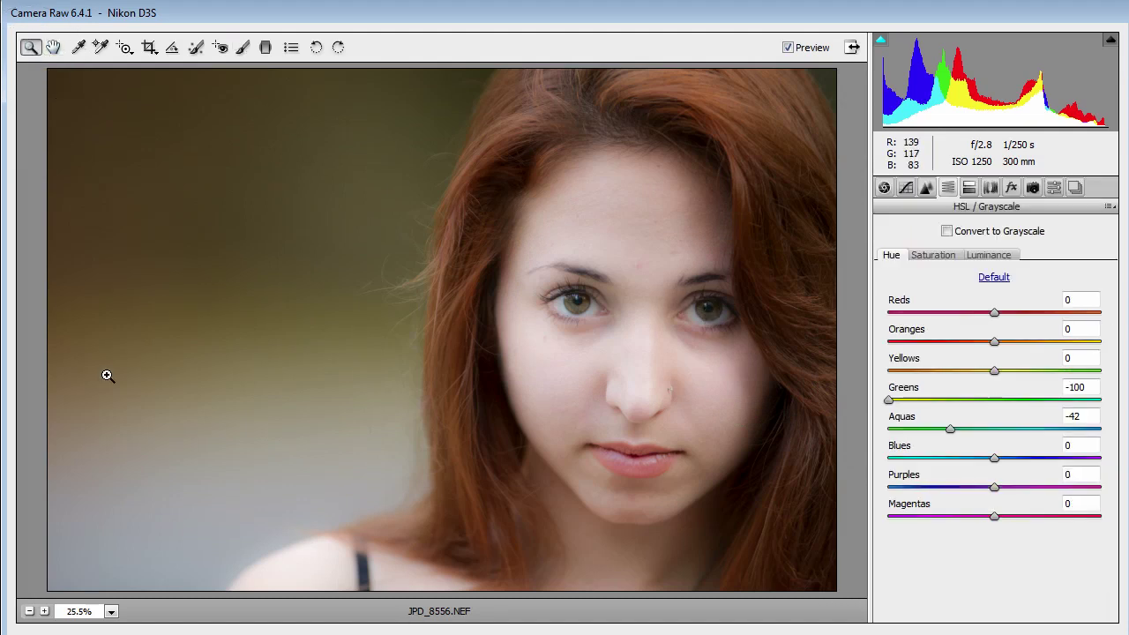
{"action": "left_click_drag", "start_coordinate": [220, 483], "coordinate": [411, 591]}
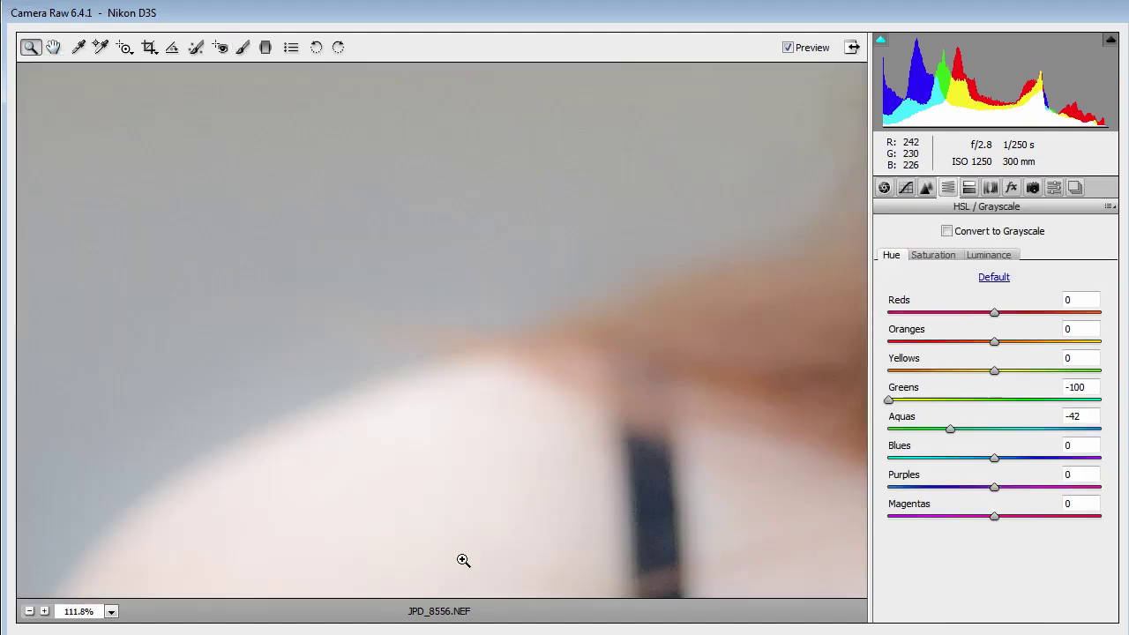
{"action": "left_click", "coordinate": [544, 501], "text": "alt"}
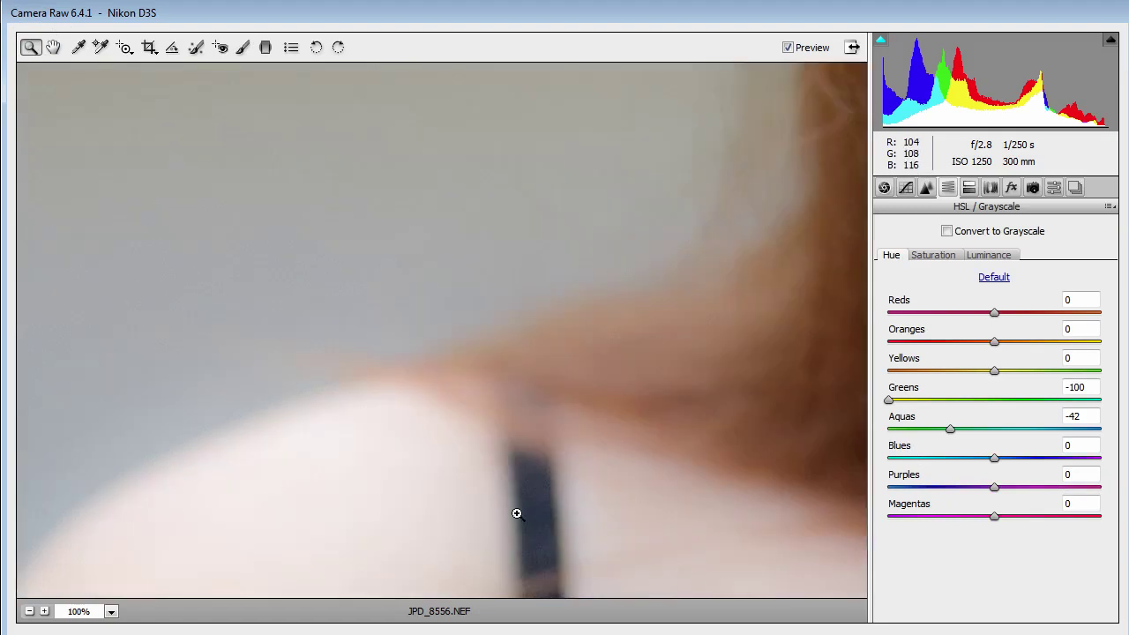
{"action": "left_click_drag", "start_coordinate": [432, 549], "coordinate": [492, 483]}
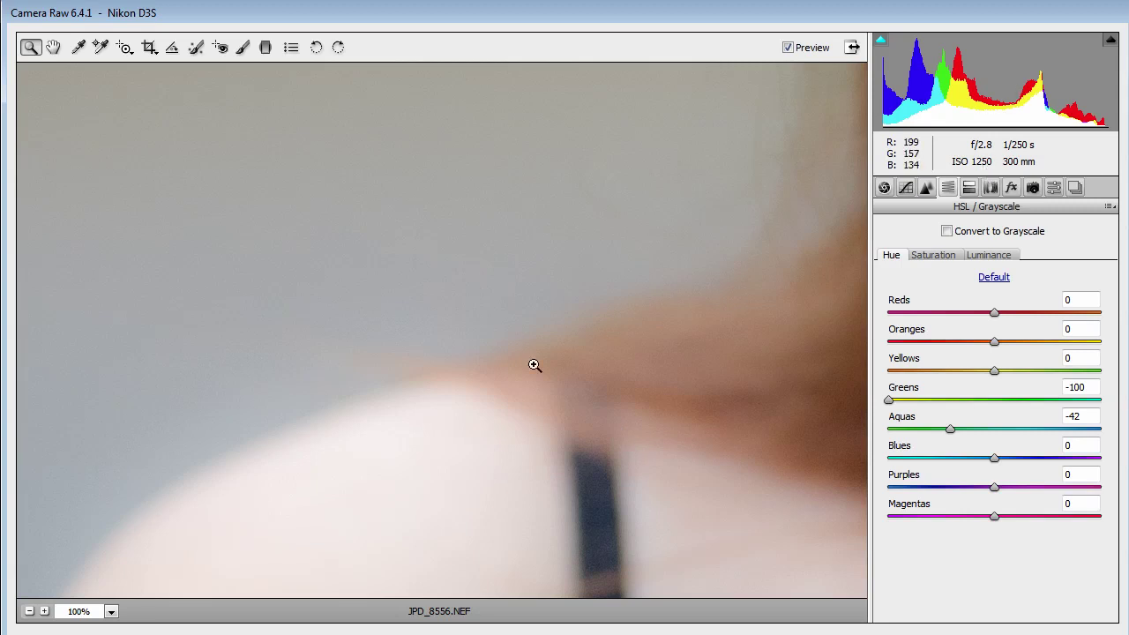
{"action": "left_click", "coordinate": [243, 46]}
{"action": "left_click", "coordinate": [889, 229]}
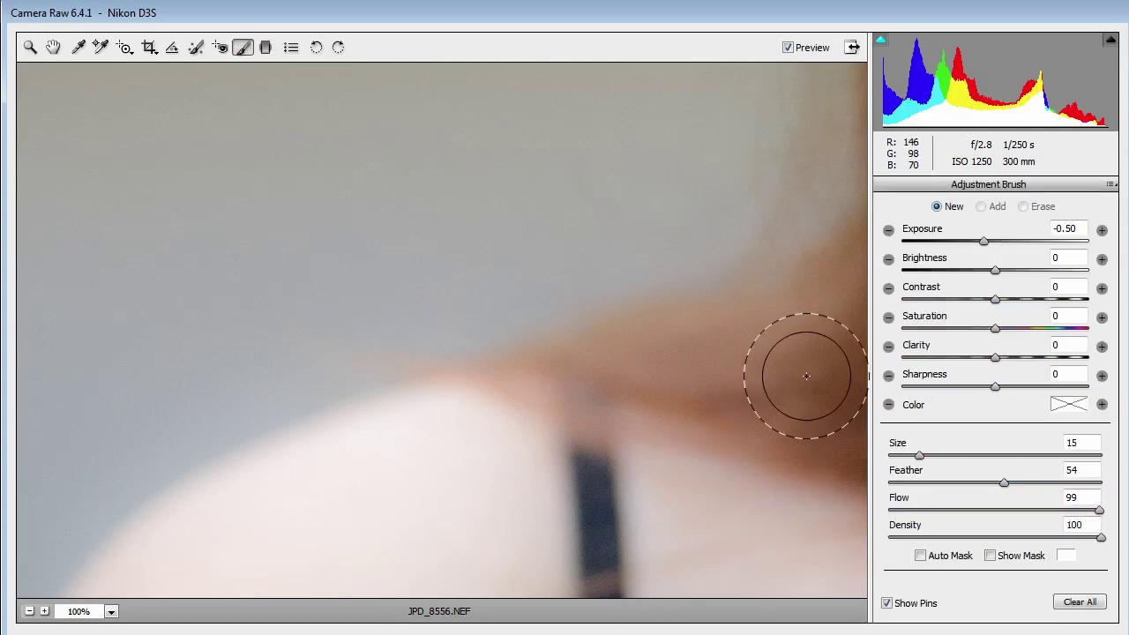
{"action": "left_click_drag", "start_coordinate": [575, 494], "coordinate": [550, 449]}
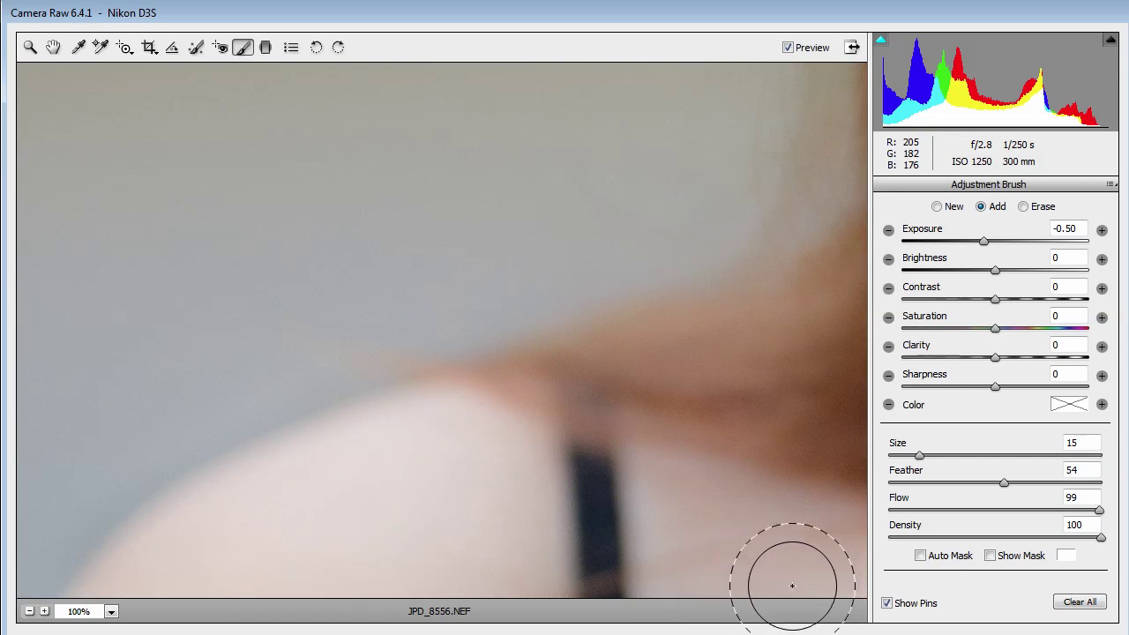
{"action": "double_click", "coordinate": [51, 51]}
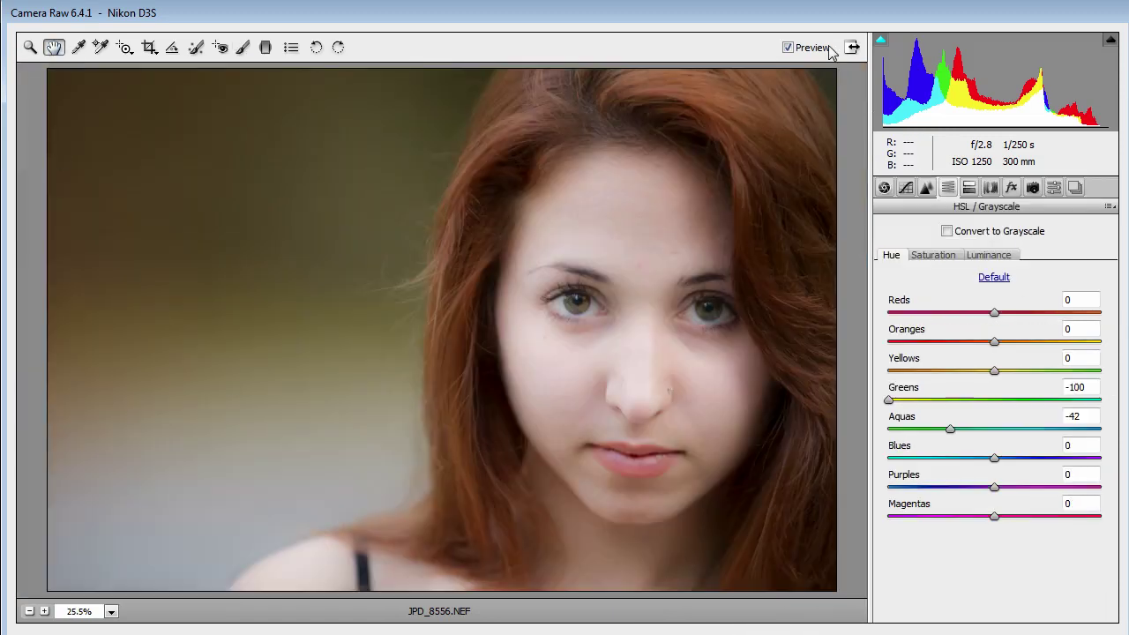
Compare the edit with the preview off, erase the brush effect from the background beside the shoulder, and set the shoulder adjustment's Exposure to -0.75
{"action": "left_click", "coordinate": [234, 51]}
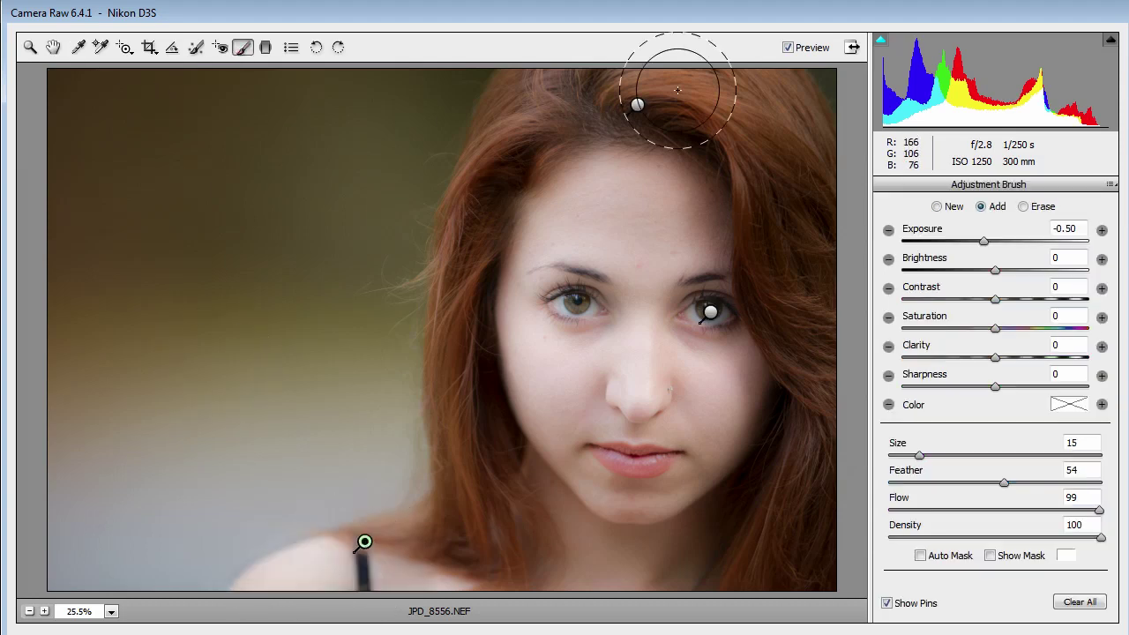
{"action": "left_click", "coordinate": [788, 48]}
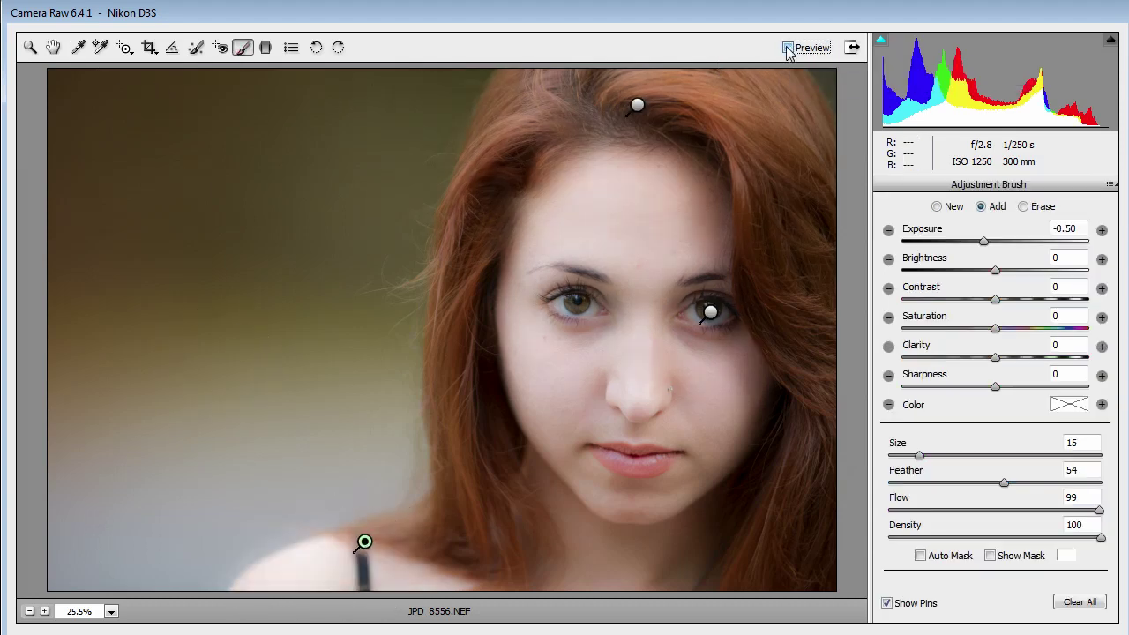
{"action": "left_click", "coordinate": [788, 47]}
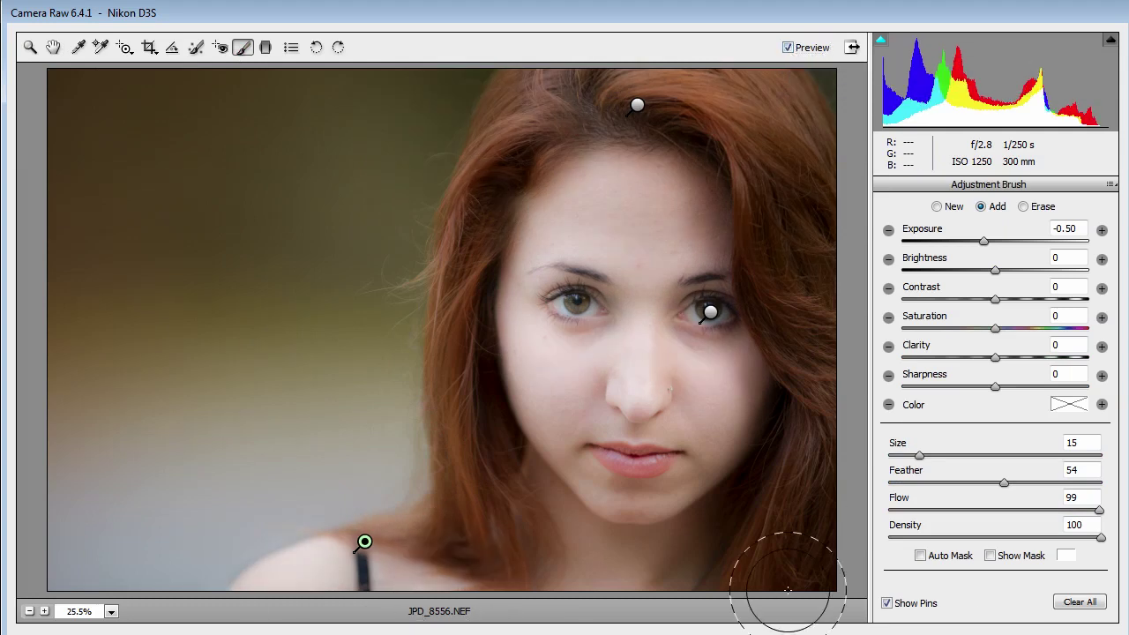
{"action": "mouse_move", "coordinate": [984, 241]}
{"action": "left_mouse_down"}
{"action": "mouse_move", "coordinate": [960, 242]}
{"action": "mouse_move", "coordinate": [989, 252]}
{"action": "left_mouse_up"}
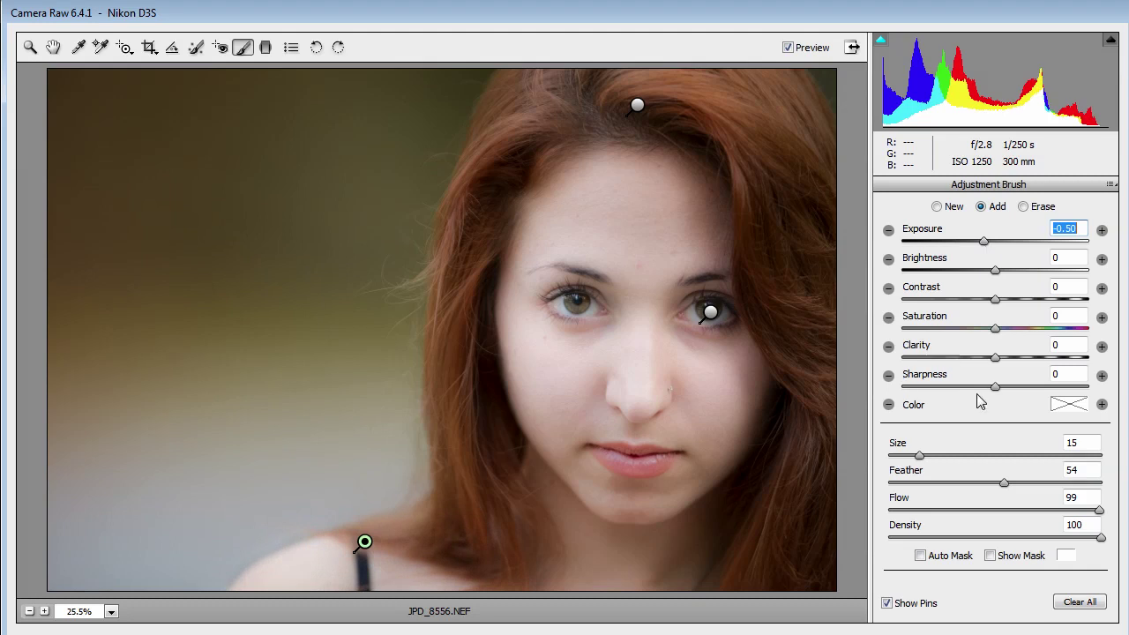
{"action": "left_click", "coordinate": [1023, 207]}
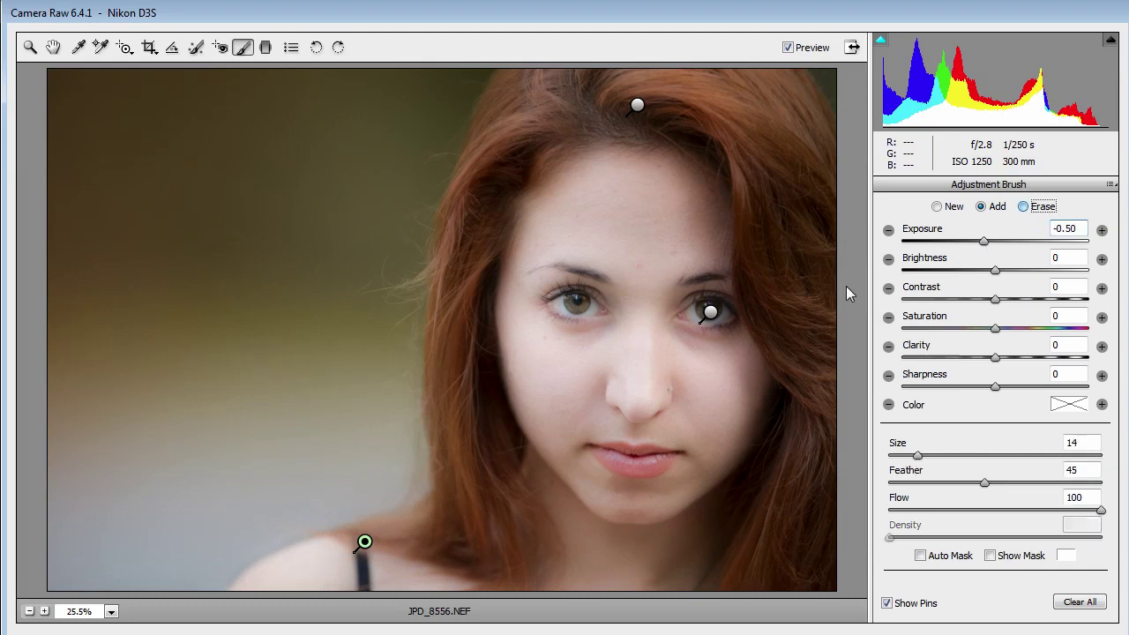
{"action": "mouse_move", "coordinate": [247, 505]}
{"action": "left_mouse_down"}
{"action": "mouse_move", "coordinate": [182, 554]}
{"action": "mouse_move", "coordinate": [179, 456]}
{"action": "left_mouse_up"}
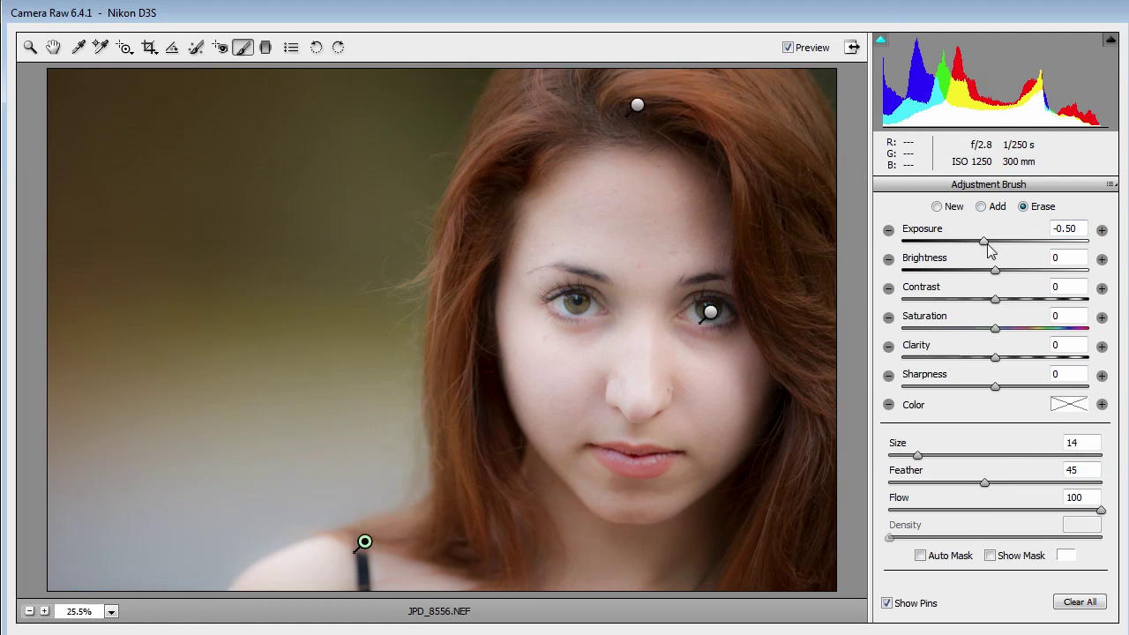
{"action": "left_click_drag", "start_coordinate": [987, 247], "coordinate": [980, 246]}
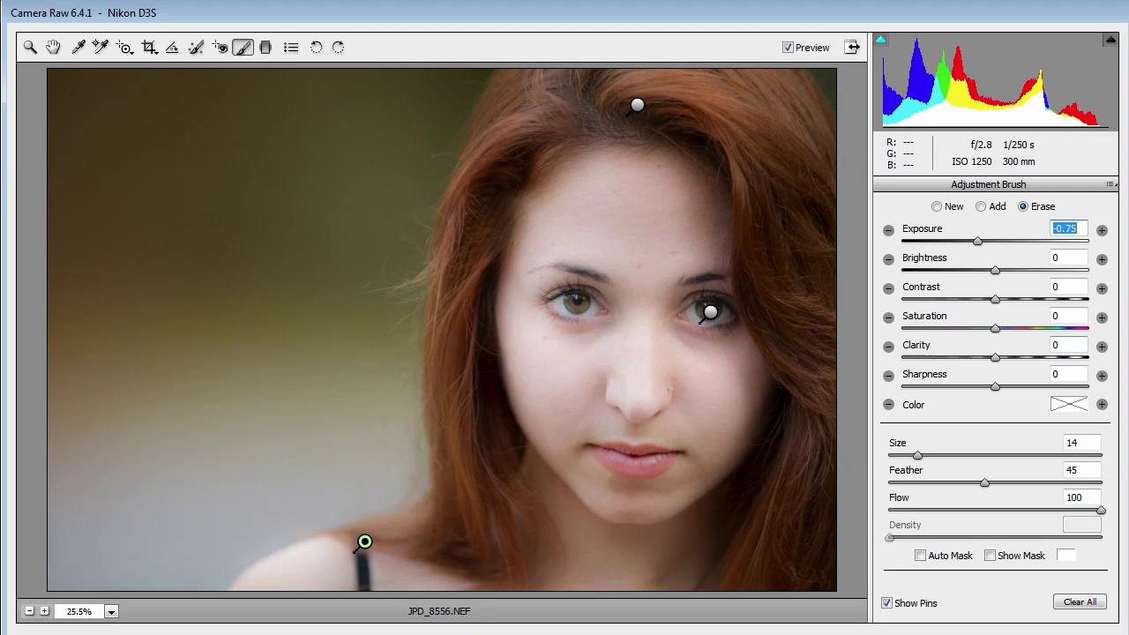
Set Luminance noise reduction to 15, checking the hair, face and shoulder at 100%
{"action": "double_click", "coordinate": [30, 48]}
{"action": "left_click", "coordinate": [53, 47]}
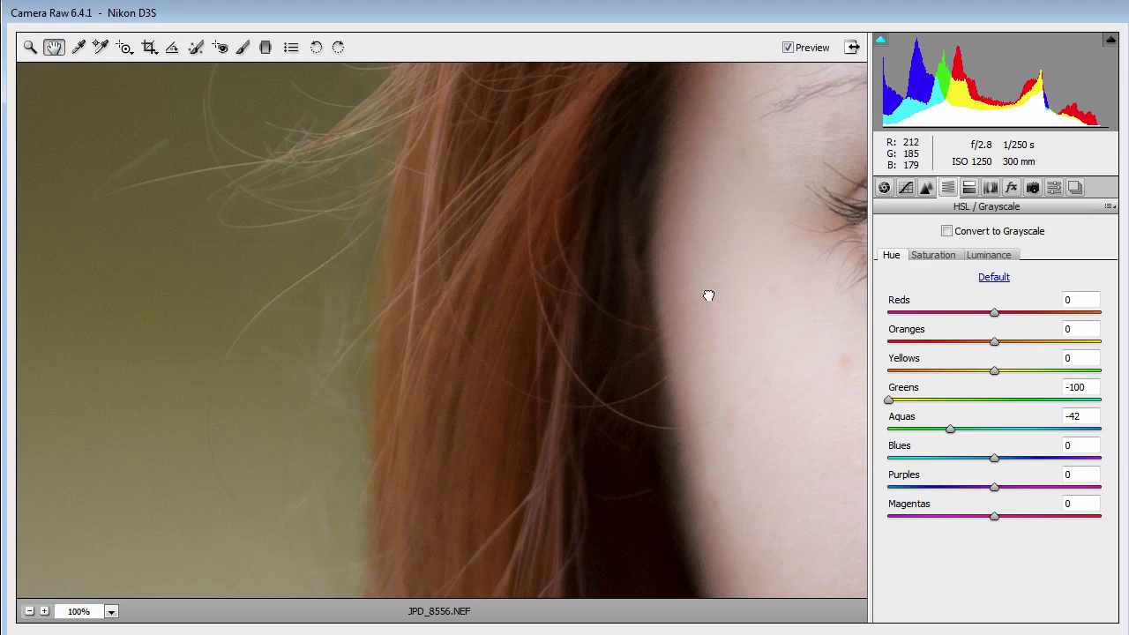
{"action": "left_click_drag", "start_coordinate": [708, 294], "coordinate": [453, 315]}
{"action": "left_click_drag", "start_coordinate": [562, 367], "coordinate": [659, 279]}
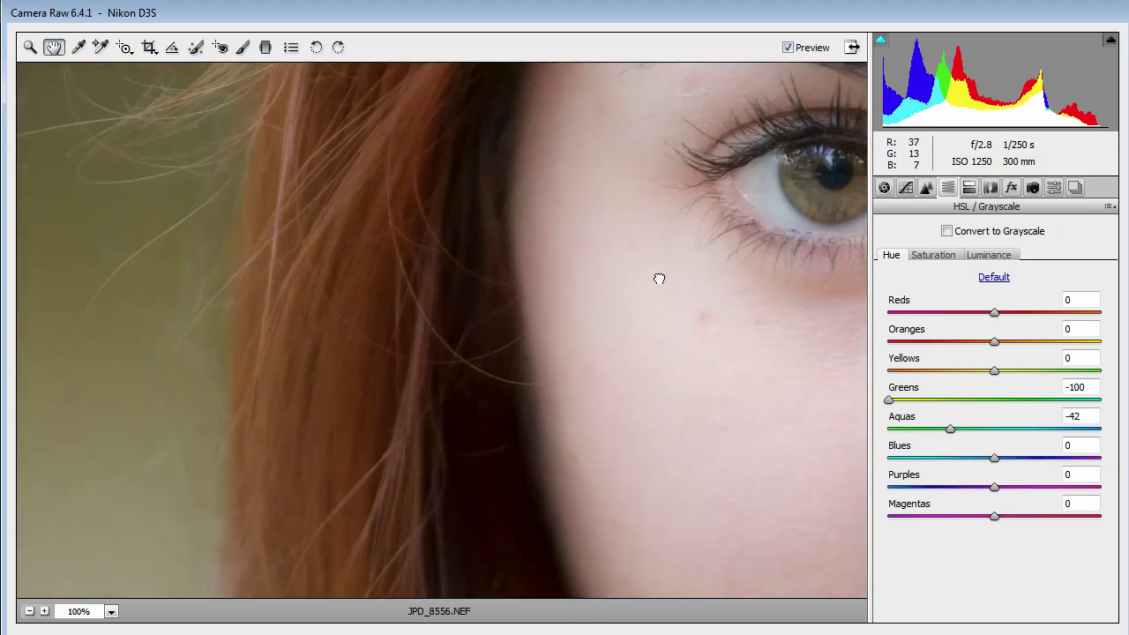
{"action": "left_click_drag", "start_coordinate": [504, 287], "coordinate": [645, 288]}
{"action": "left_click_drag", "start_coordinate": [209, 362], "coordinate": [300, 363]}
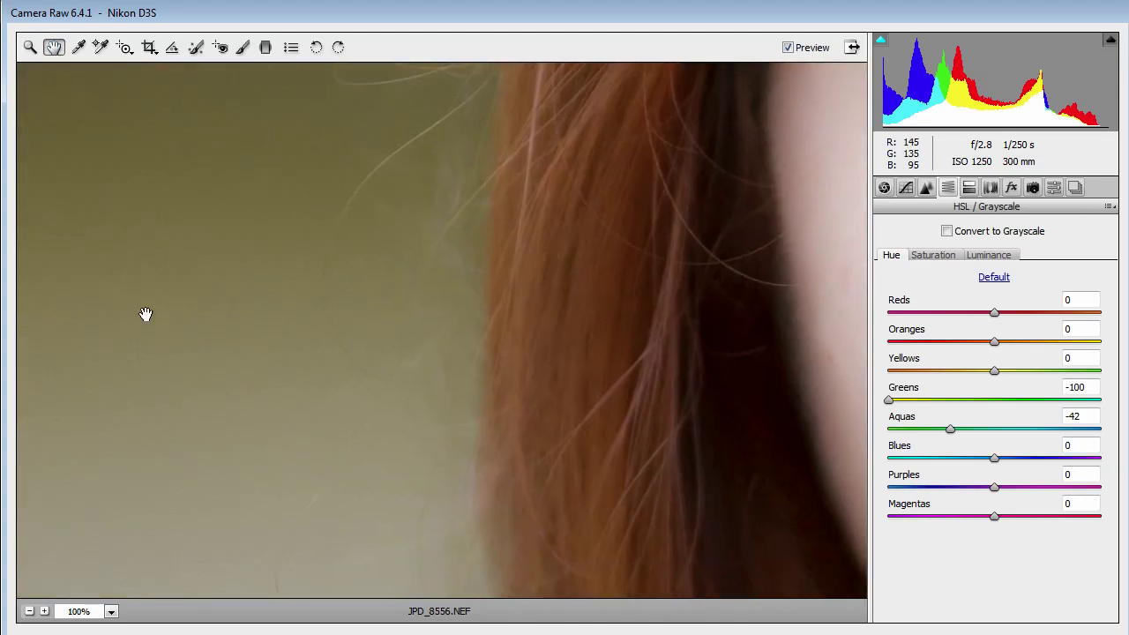
{"action": "left_click", "coordinate": [926, 188]}
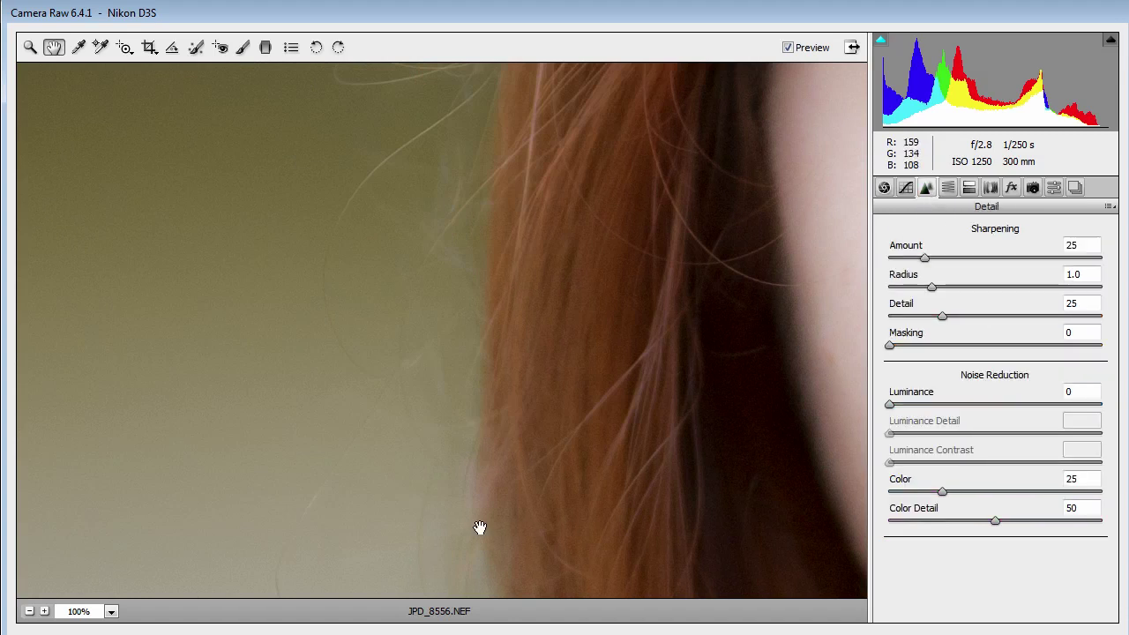
{"action": "left_click_drag", "start_coordinate": [524, 535], "coordinate": [534, 262]}
{"action": "left_click_drag", "start_coordinate": [479, 449], "coordinate": [529, 220]}
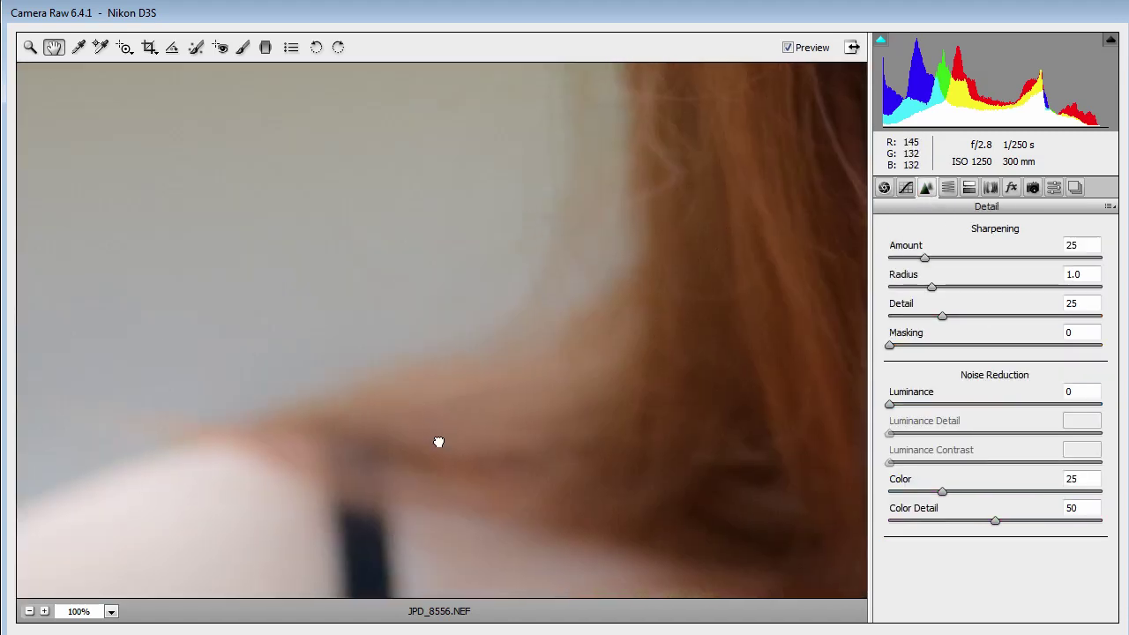
{"action": "left_click_drag", "start_coordinate": [389, 438], "coordinate": [468, 385]}
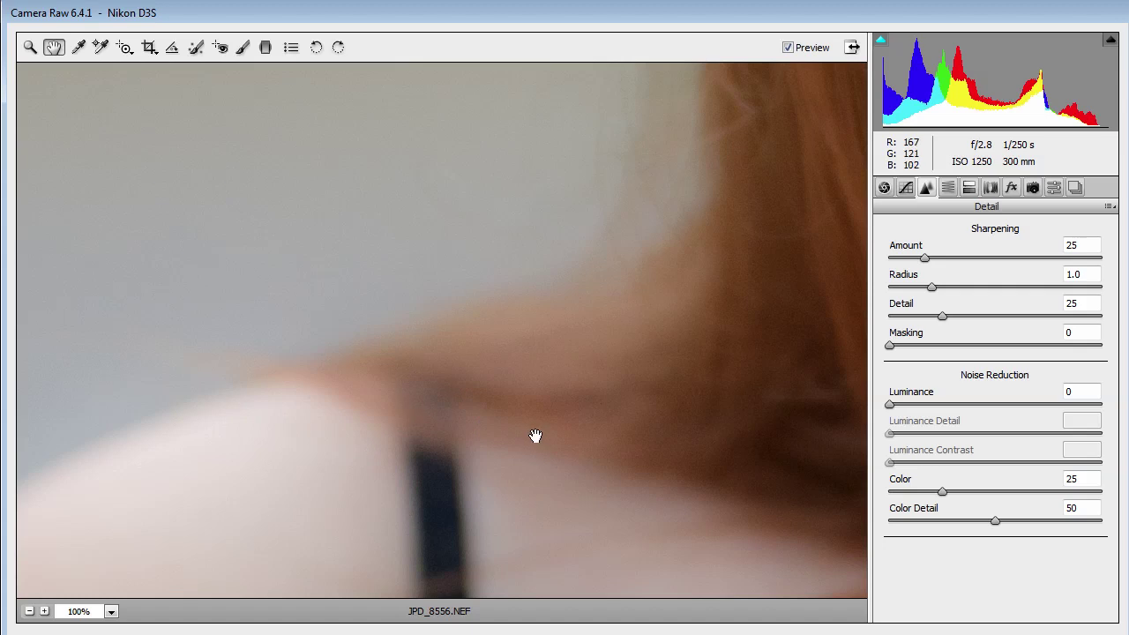
{"action": "left_click", "coordinate": [917, 405]}
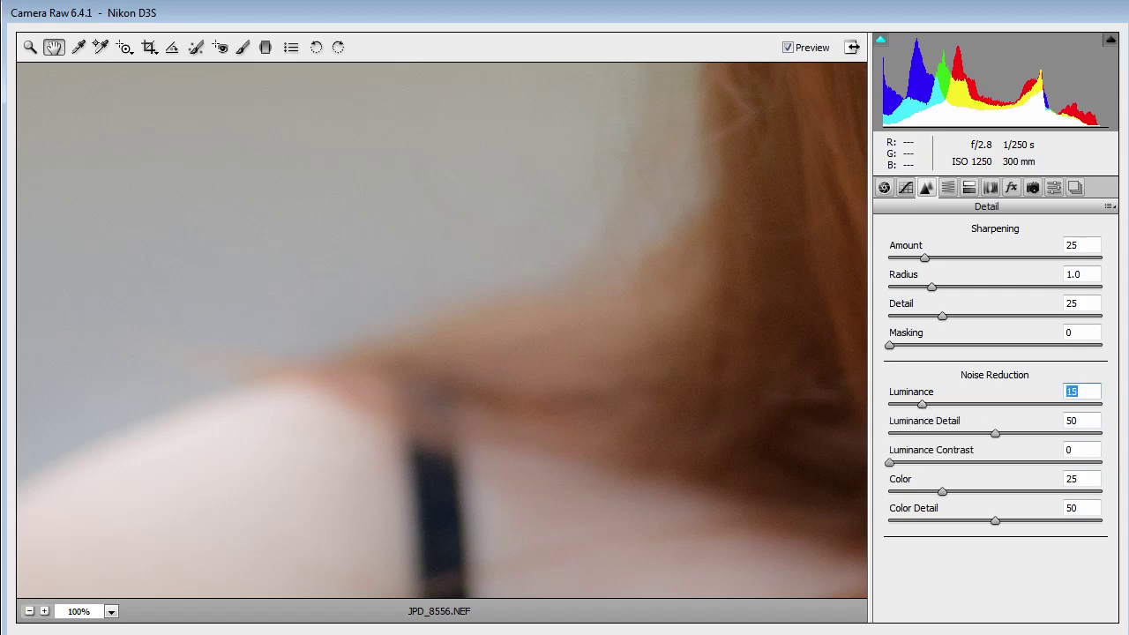
{"action": "double_click", "coordinate": [58, 48]}
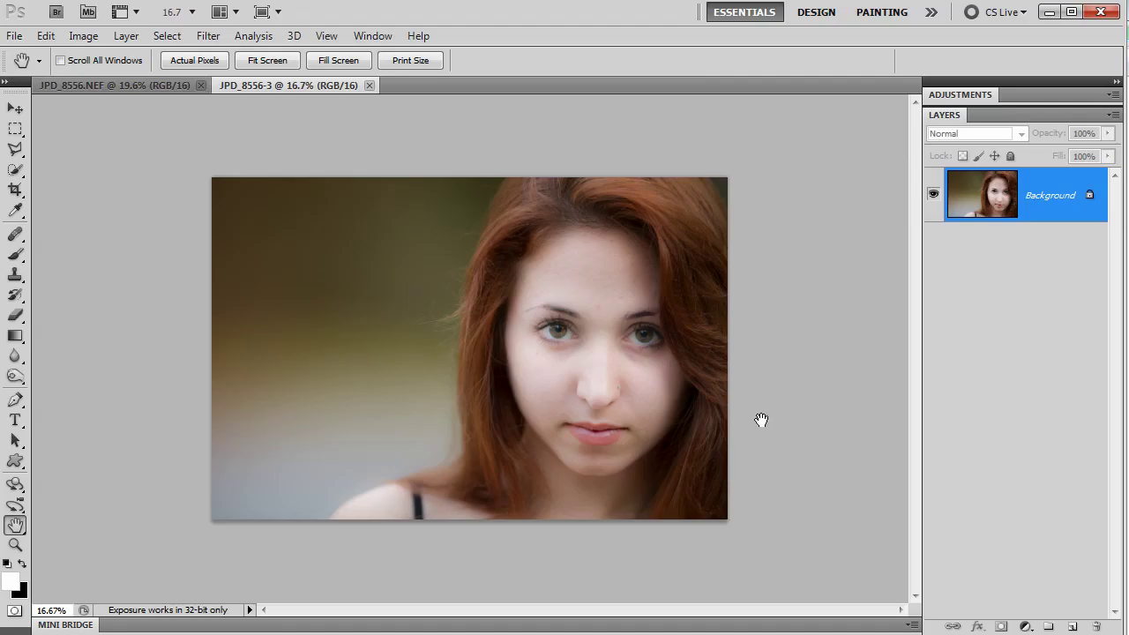
Heal the red spot on the forehead between the eyebrows with the Spot Healing Brush in Content-Aware mode, using a smaller brush
{"action": "double_click", "coordinate": [16, 526]}
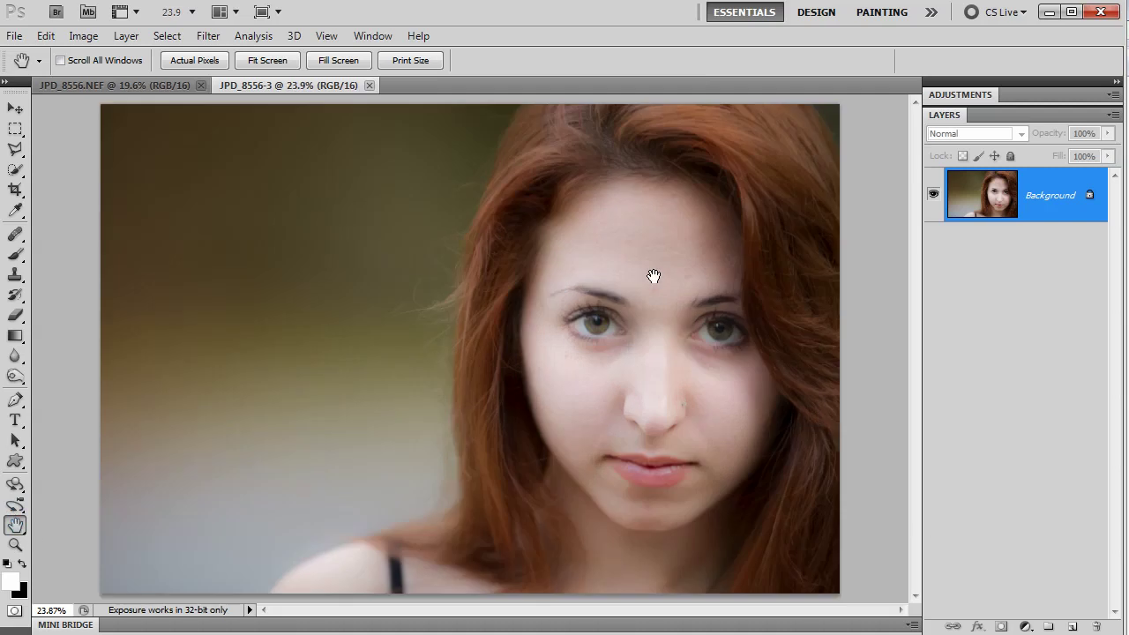
{"action": "scroll", "coordinate": [597, 277], "scroll_direction": "up", "scroll_amount": 10}
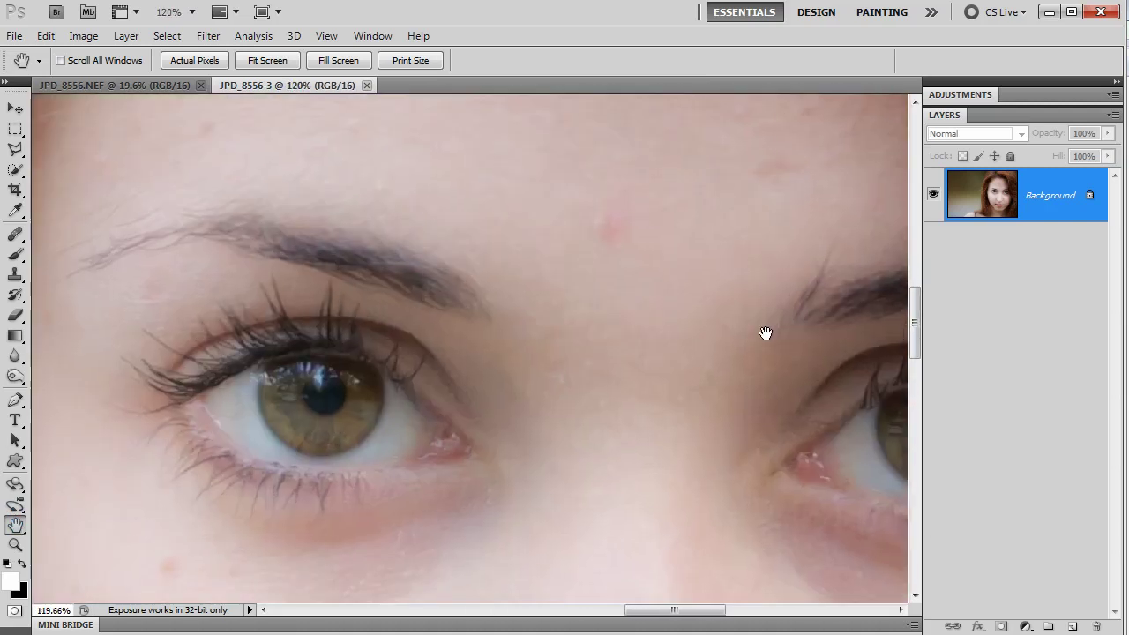
{"action": "left_click_drag", "start_coordinate": [588, 355], "coordinate": [463, 325]}
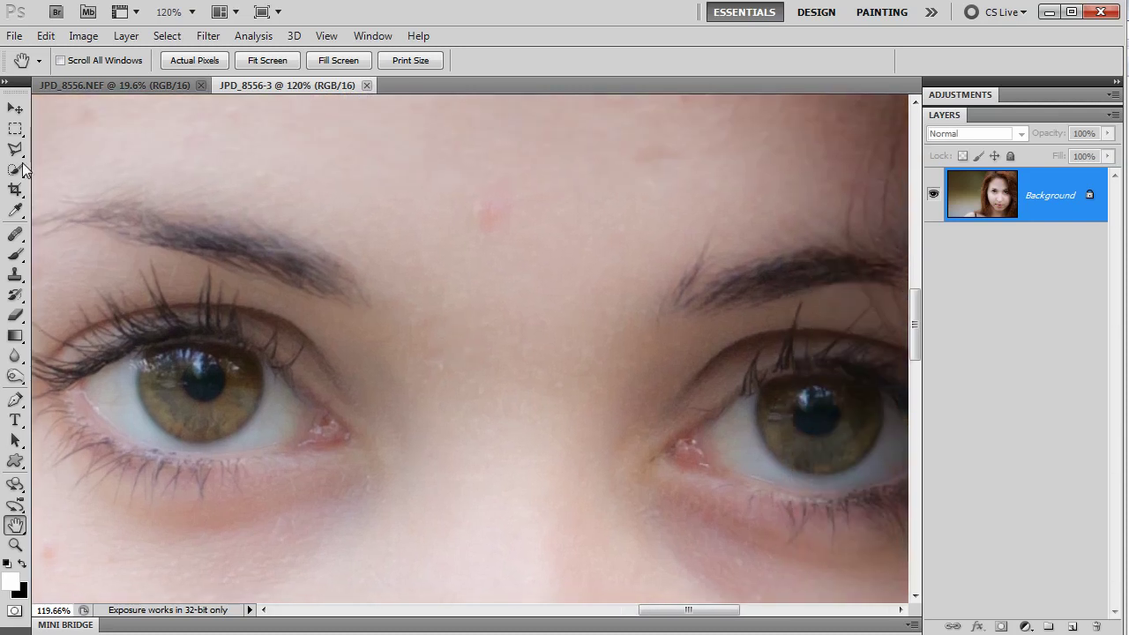
{"action": "left_click", "coordinate": [16, 233]}
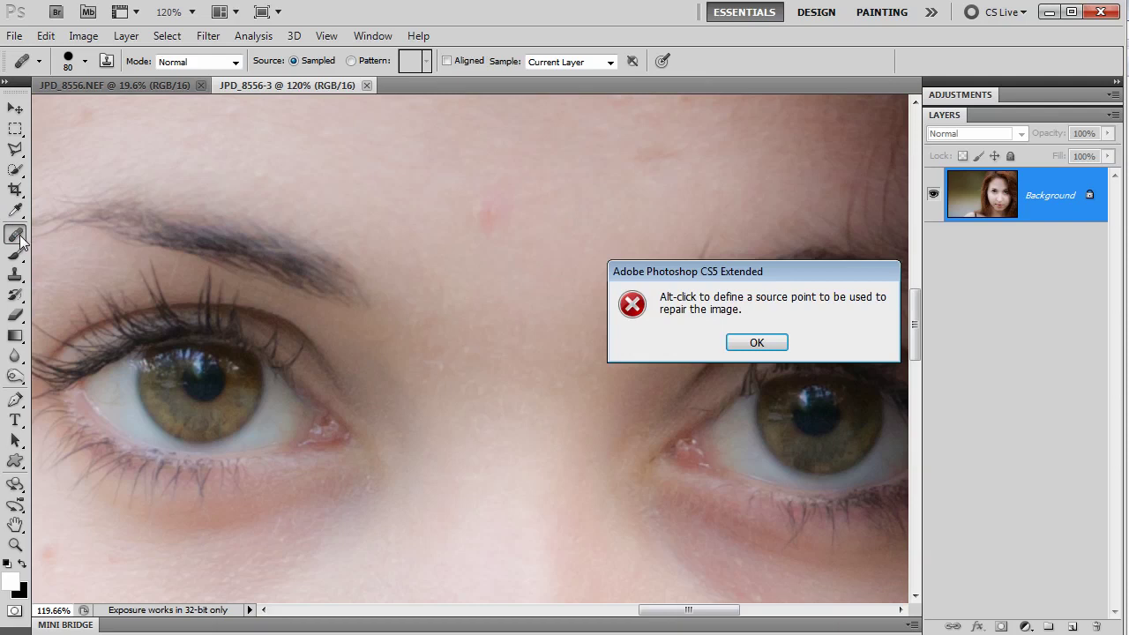
{"action": "left_click", "coordinate": [757, 342]}
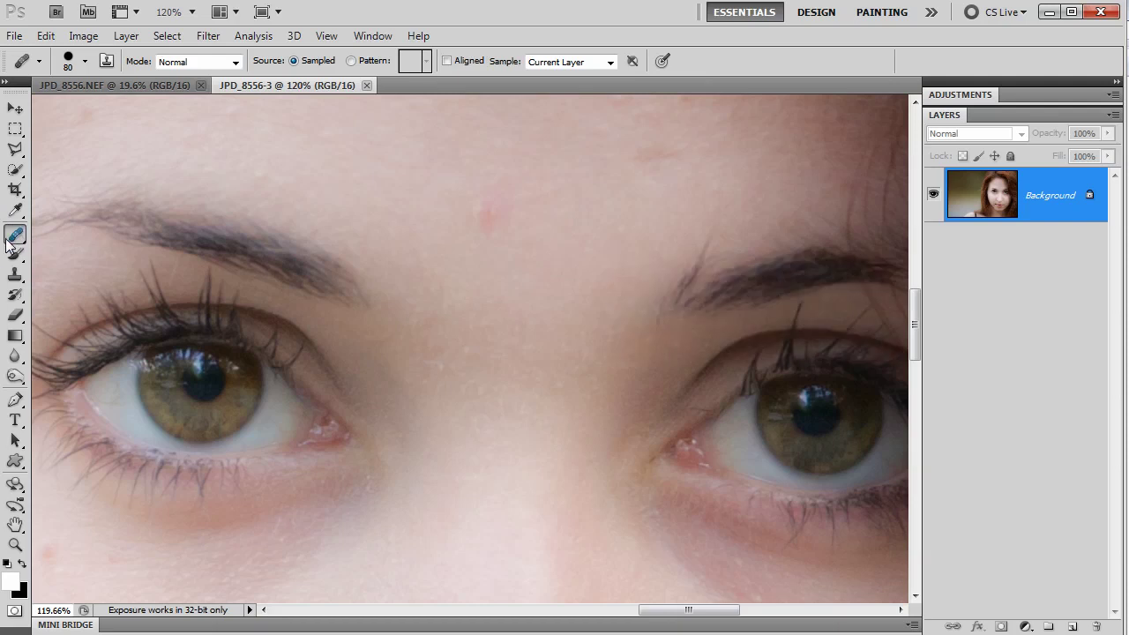
{"action": "right_click", "coordinate": [7, 239]}
{"action": "left_click", "coordinate": [55, 232]}
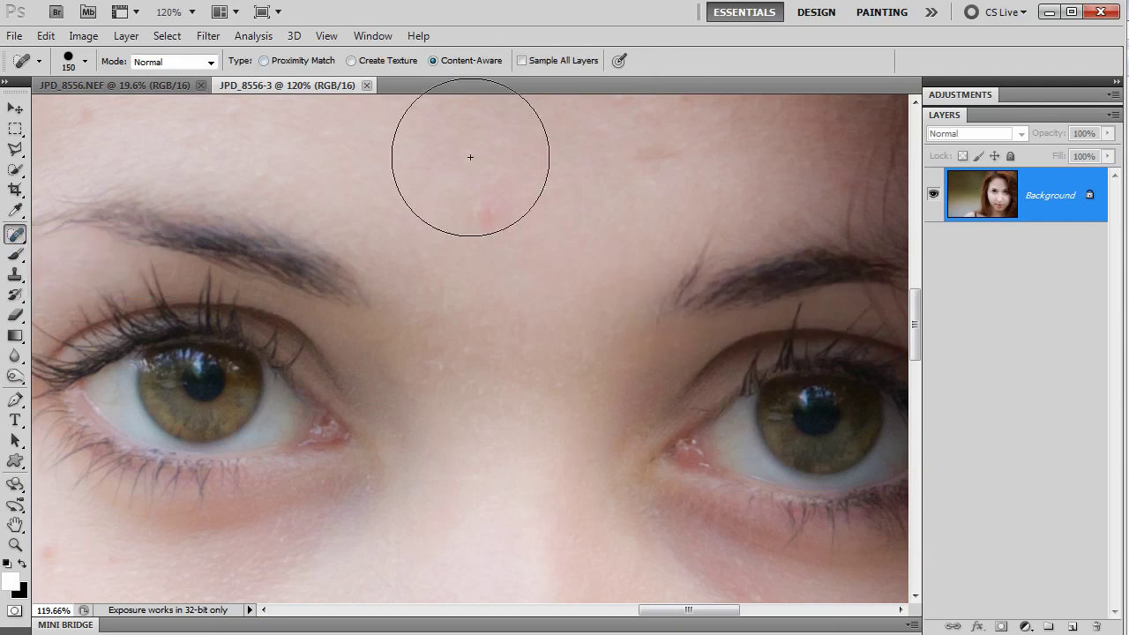
{"action": "key", "text": "bracketleft"}
{"action": "key", "text": "bracketleft"}
{"action": "key", "text": "bracketleft"}
{"action": "key", "text": "bracketleft"}
{"action": "key", "text": "bracketleft"}
{"action": "left_click", "coordinate": [487, 210]}
Heal the small spots across the forehead above the eyebrow with the Spot Healing Brush at size 60
{"action": "key", "text": "bracketleft"}
{"action": "left_click_drag", "start_coordinate": [323, 239], "coordinate": [469, 437]}
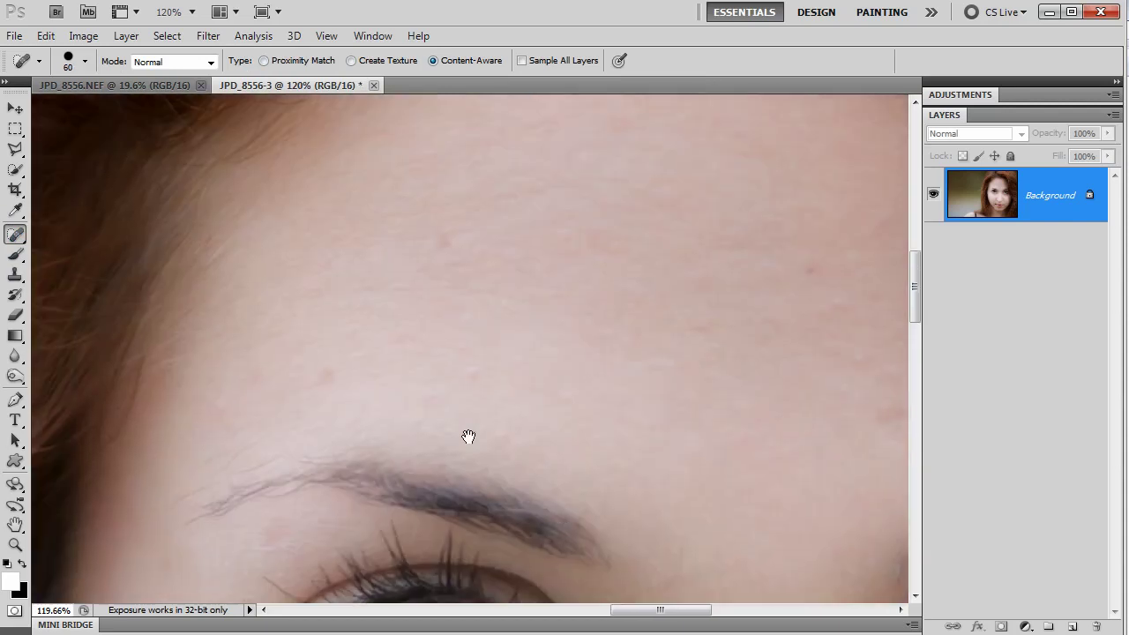
{"action": "left_click", "coordinate": [322, 371]}
{"action": "left_click", "coordinate": [431, 254]}
{"action": "left_click", "coordinate": [832, 260]}
Heal the small marks beside the brighter-side eye and on the outer cheek below it with the Spot Healing Brush at size 35
{"action": "mouse_move", "coordinate": [537, 379]}
{"action": "left_mouse_down"}
{"action": "mouse_move", "coordinate": [492, 168]}
{"action": "mouse_move", "coordinate": [436, 232]}
{"action": "left_mouse_up"}
{"action": "key", "text": "bracketleft"}
{"action": "key", "text": "bracketleft"}
{"action": "left_click", "coordinate": [288, 287]}
{"action": "left_click_drag", "start_coordinate": [418, 565], "coordinate": [397, 350]}
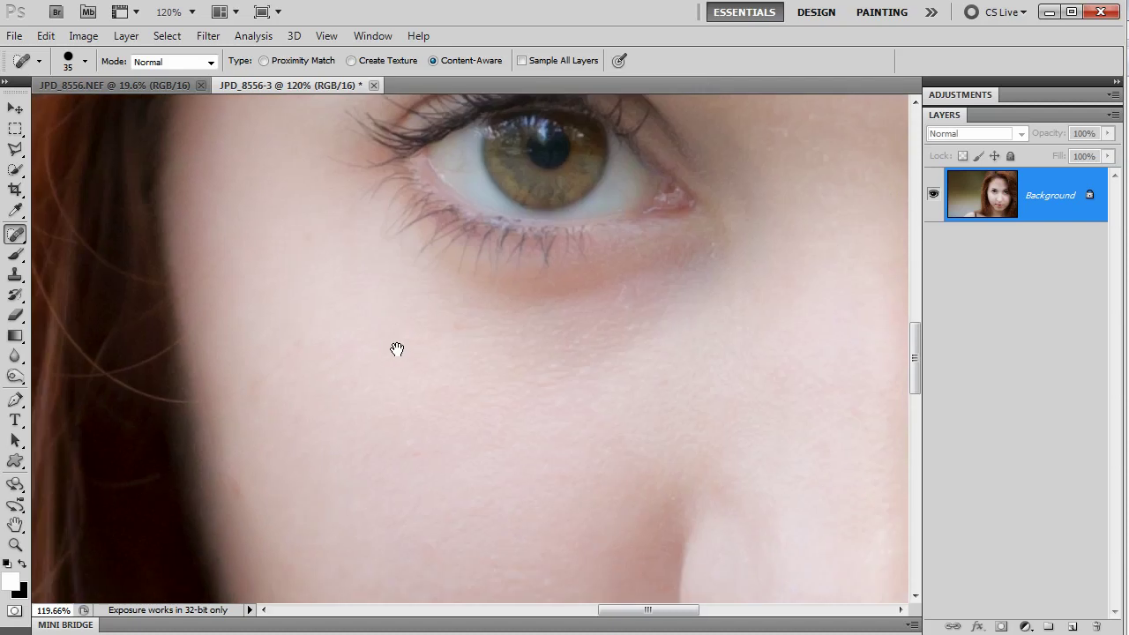
{"action": "left_click", "coordinate": [246, 379]}
{"action": "left_click", "coordinate": [284, 357]}
Spot-heal the skin beside the nose stud and the small marks on the bridge of the nose between the eyes
{"action": "mouse_move", "coordinate": [603, 416]}
{"action": "left_mouse_down"}
{"action": "mouse_move", "coordinate": [486, 221]}
{"action": "mouse_move", "coordinate": [348, 403]}
{"action": "left_mouse_up"}
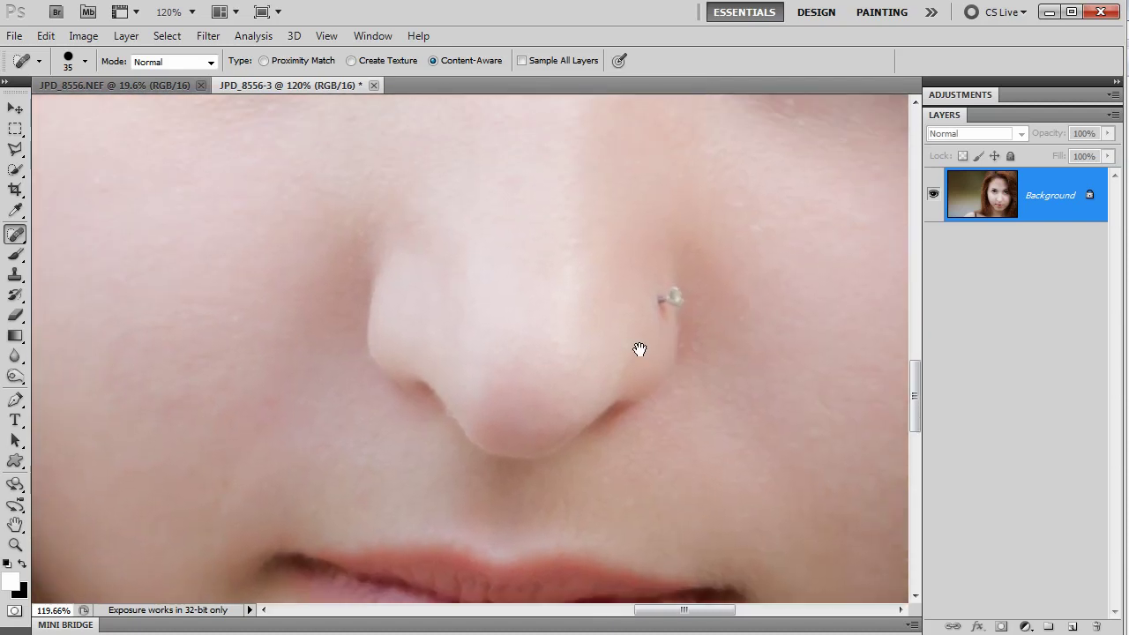
{"action": "left_click", "coordinate": [666, 298]}
{"action": "left_click_drag", "start_coordinate": [804, 267], "coordinate": [761, 402]}
{"action": "left_click_drag", "start_coordinate": [448, 443], "coordinate": [443, 180]}
{"action": "left_click_drag", "start_coordinate": [824, 264], "coordinate": [559, 411]}
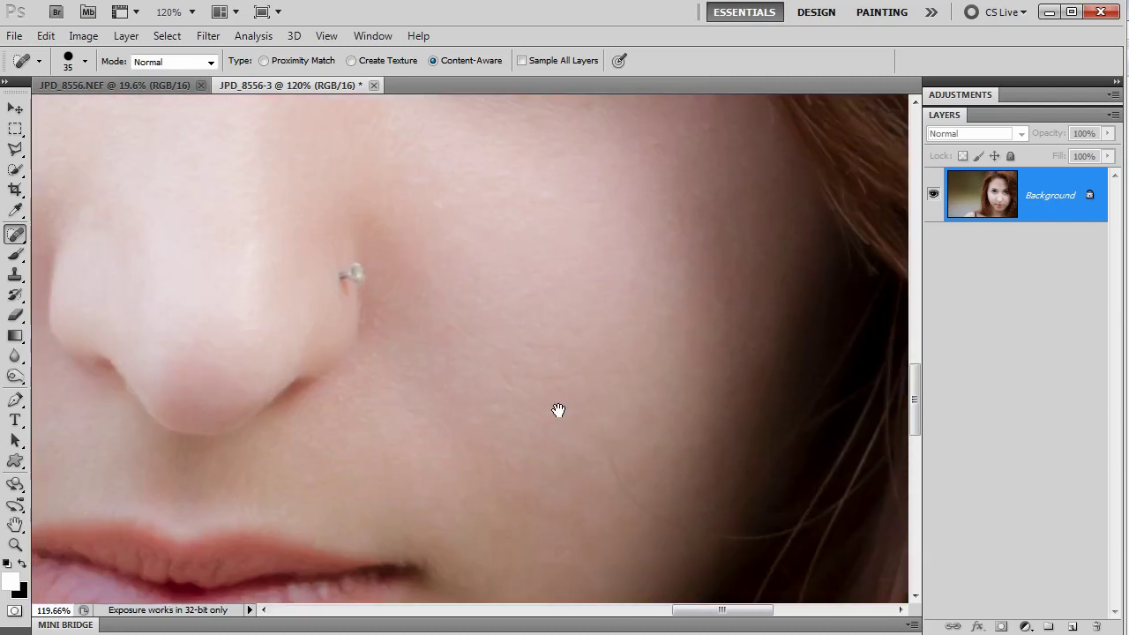
{"action": "left_click_drag", "start_coordinate": [572, 277], "coordinate": [622, 419]}
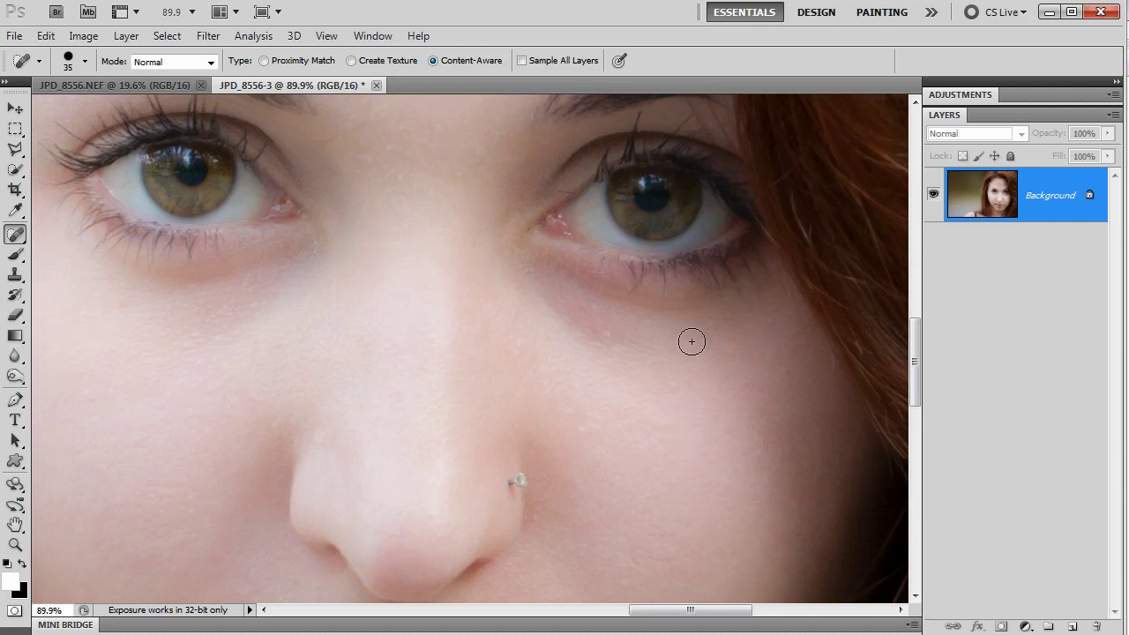
{"action": "left_click_drag", "start_coordinate": [357, 259], "coordinate": [433, 345]}
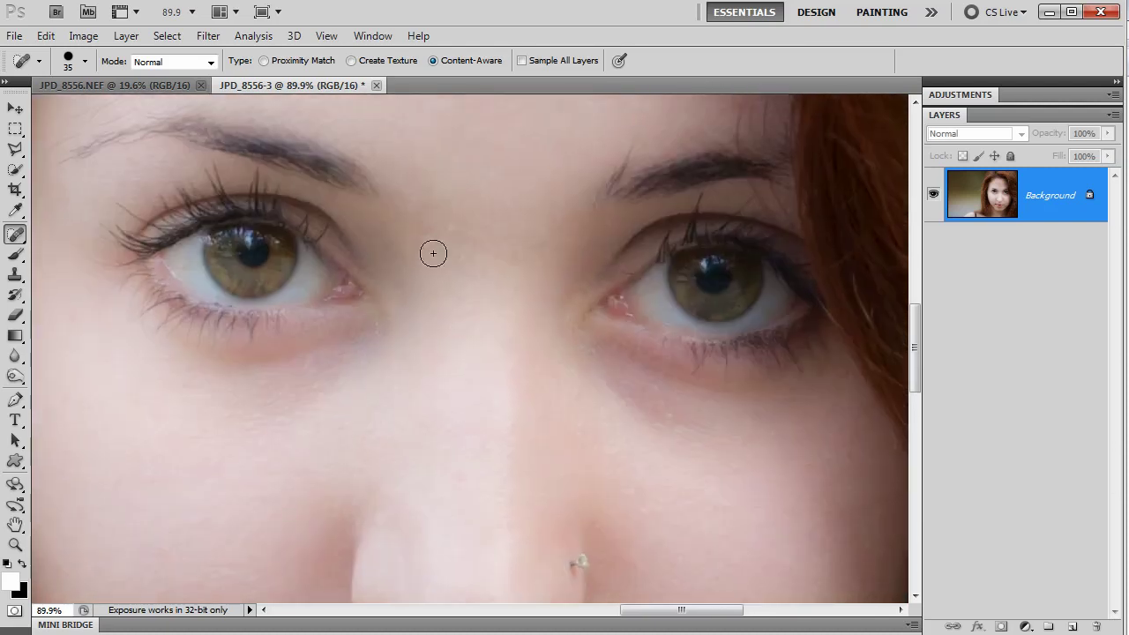
{"action": "left_click", "coordinate": [465, 258]}
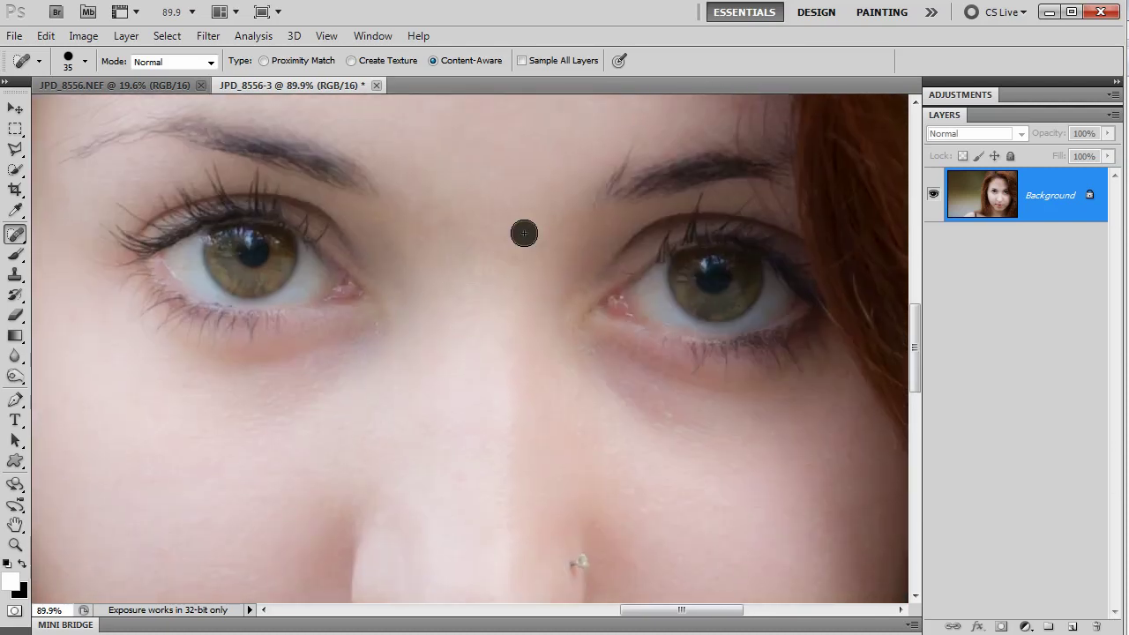
Cover the green background patch in the photo's corner beside the hair with the Spot Healing Brush at size 80, then view the whole image
{"action": "scroll", "coordinate": [429, 275], "scroll_direction": "up", "scroll_amount": 1}
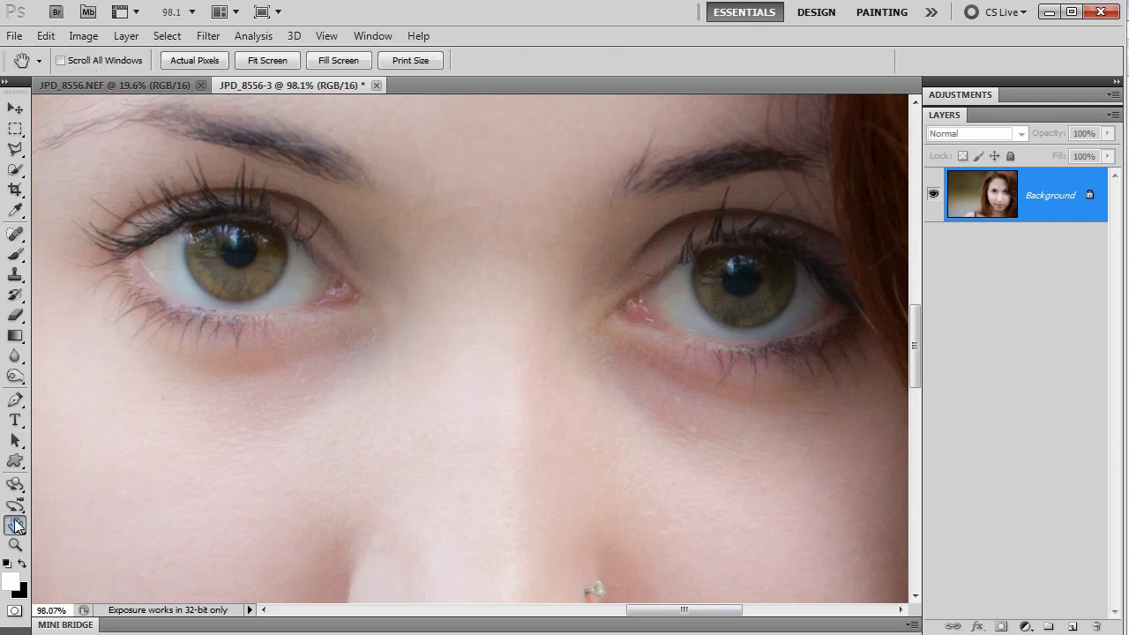
{"action": "double_click", "coordinate": [16, 526]}
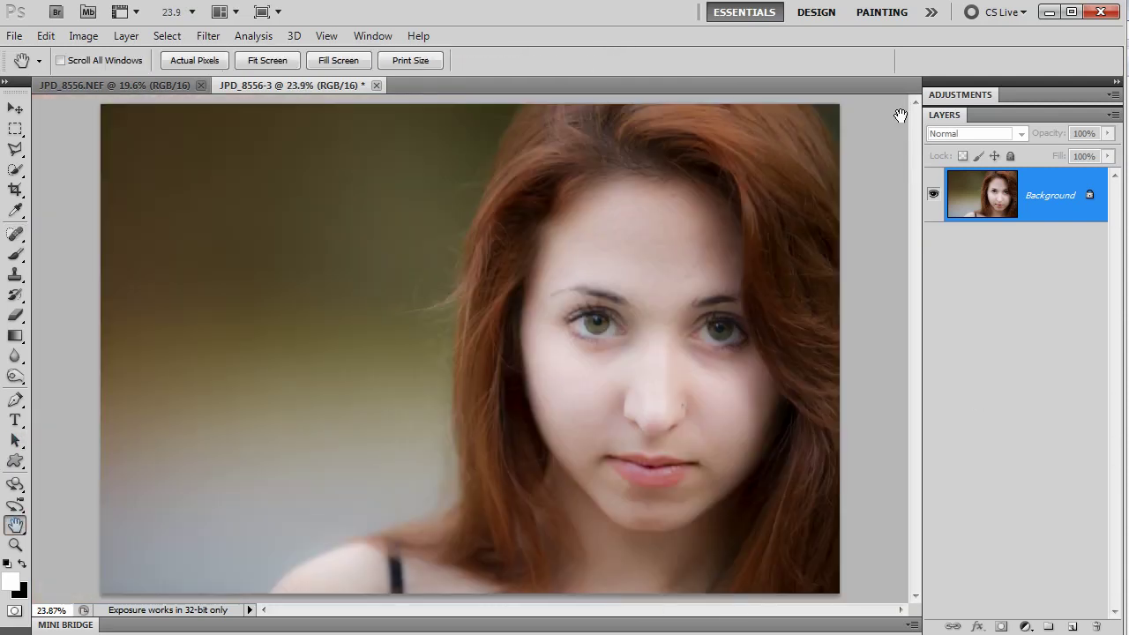
{"action": "scroll", "coordinate": [844, 131], "scroll_direction": "up", "scroll_amount": 4}
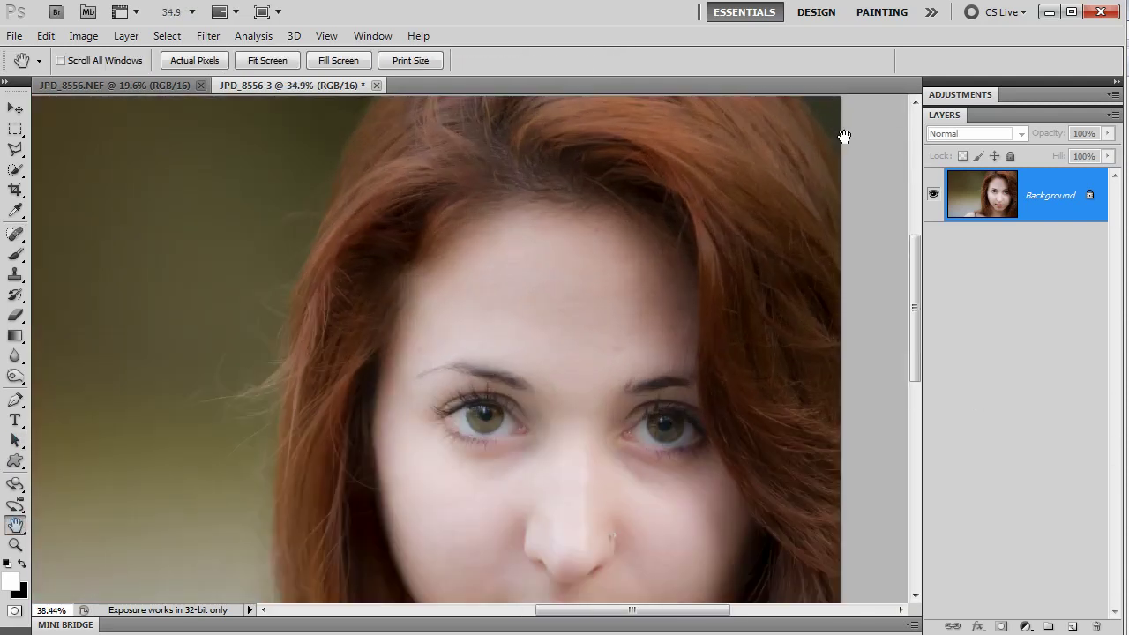
{"action": "left_click_drag", "start_coordinate": [843, 133], "coordinate": [734, 216]}
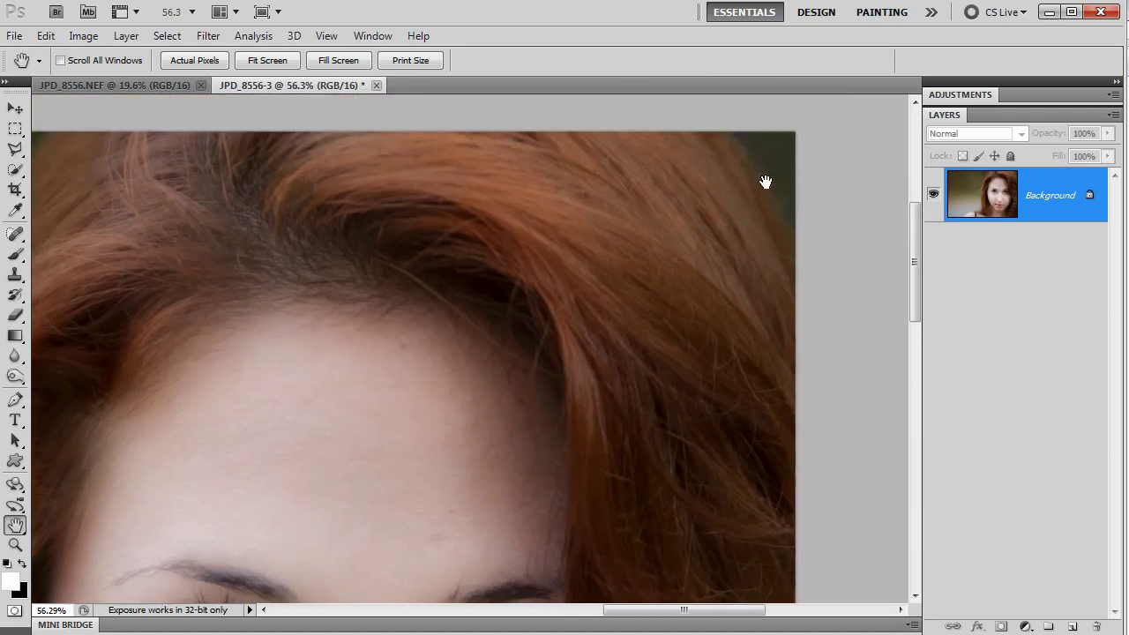
{"action": "left_click", "coordinate": [15, 234]}
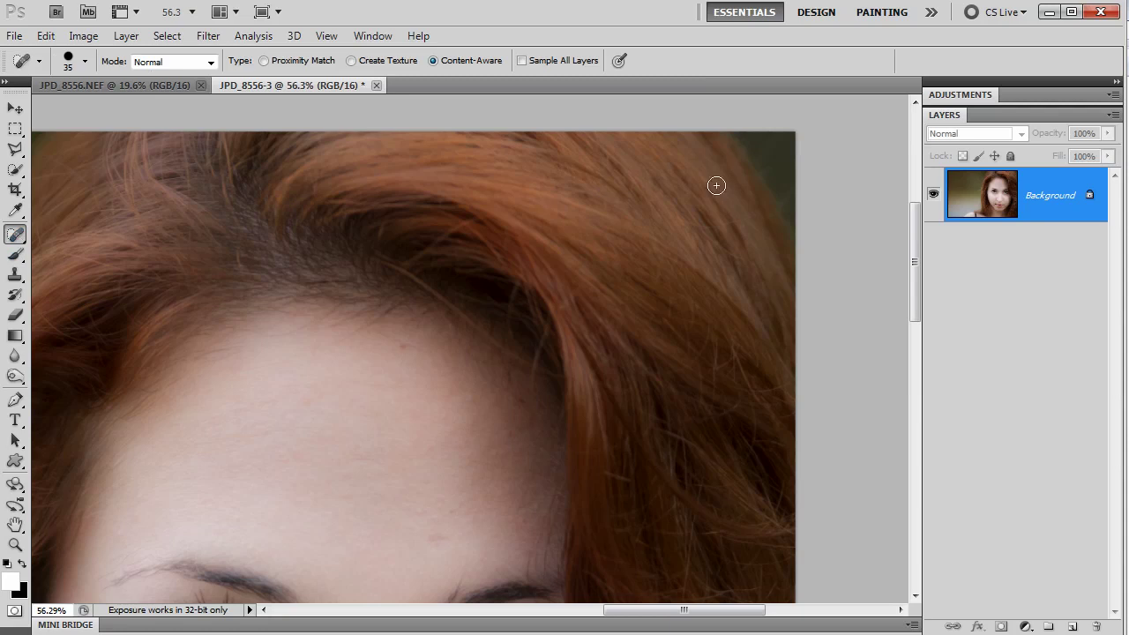
{"action": "mouse_move", "coordinate": [740, 139]}
{"action": "left_mouse_down"}
{"action": "mouse_move", "coordinate": [796, 207]}
{"action": "mouse_move", "coordinate": [785, 137]}
{"action": "left_mouse_up"}
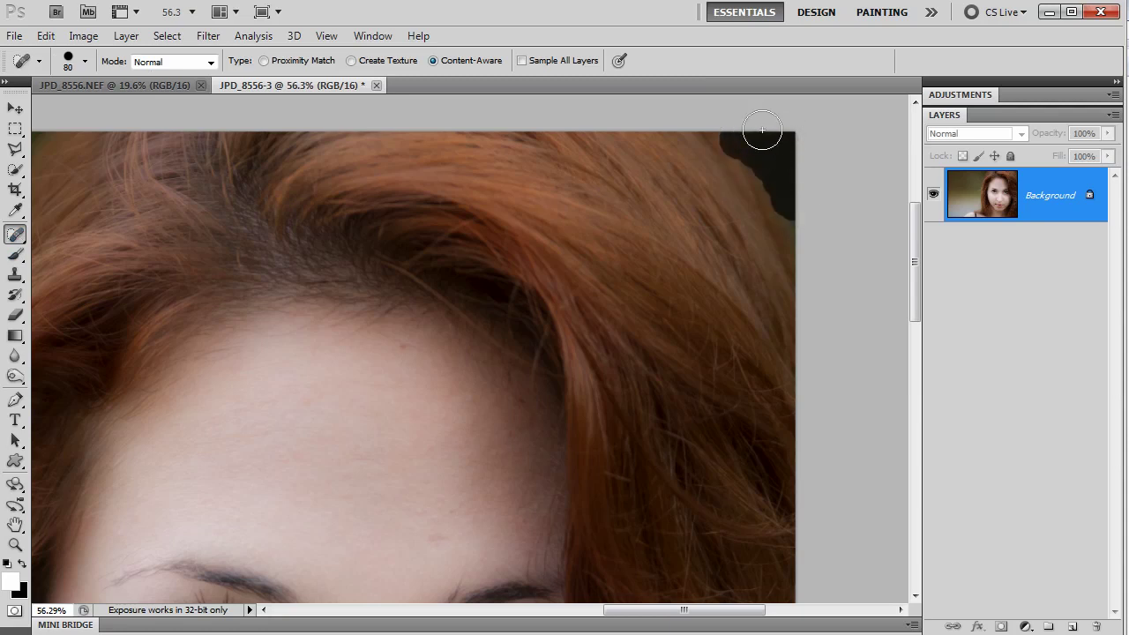
{"action": "left_click_drag", "start_coordinate": [792, 197], "coordinate": [819, 239]}
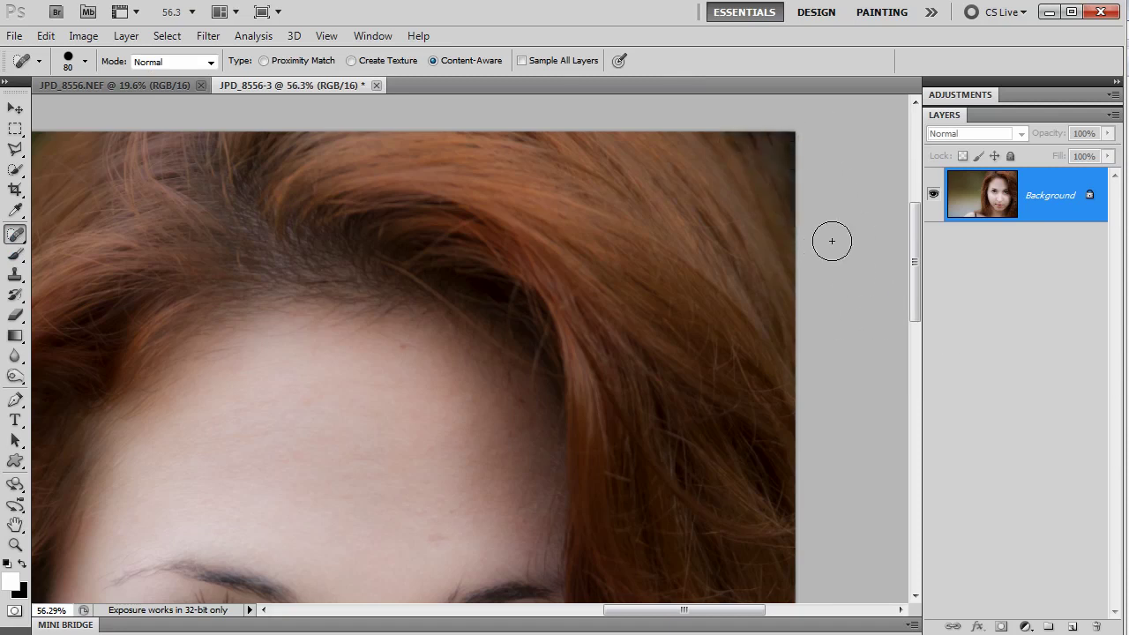
{"action": "left_click_drag", "start_coordinate": [798, 150], "coordinate": [807, 164]}
{"action": "double_click", "coordinate": [16, 525]}
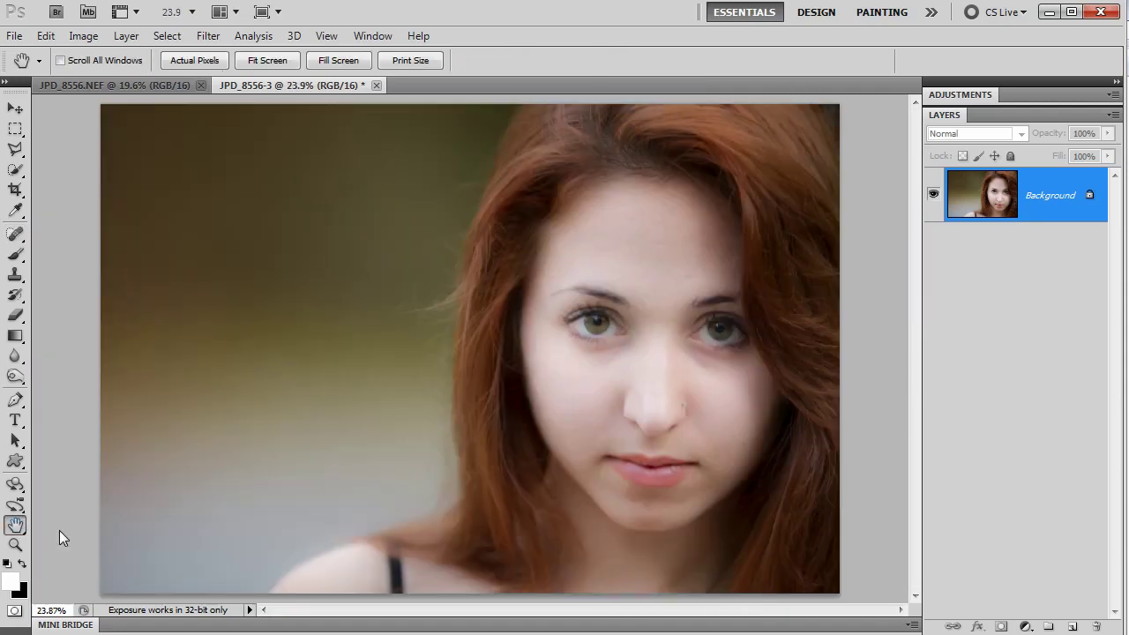
Try to remove the black strap from the shoulder with the Spot Healing Brush, undo it, and reduce the brush size to 80
{"action": "scroll", "coordinate": [411, 591], "scroll_direction": "up", "scroll_amount": 3}
{"action": "scroll", "coordinate": [408, 589], "scroll_direction": "down", "scroll_amount": 2}
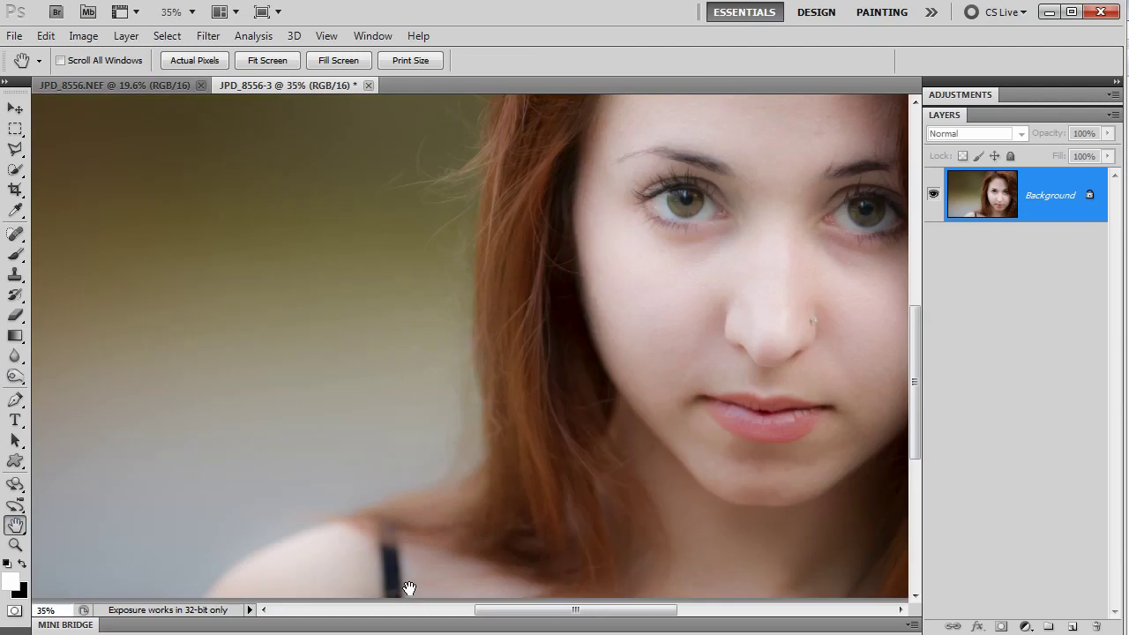
{"action": "scroll", "coordinate": [409, 584], "scroll_direction": "up", "scroll_amount": 3}
{"action": "left_click_drag", "start_coordinate": [411, 577], "coordinate": [491, 455]}
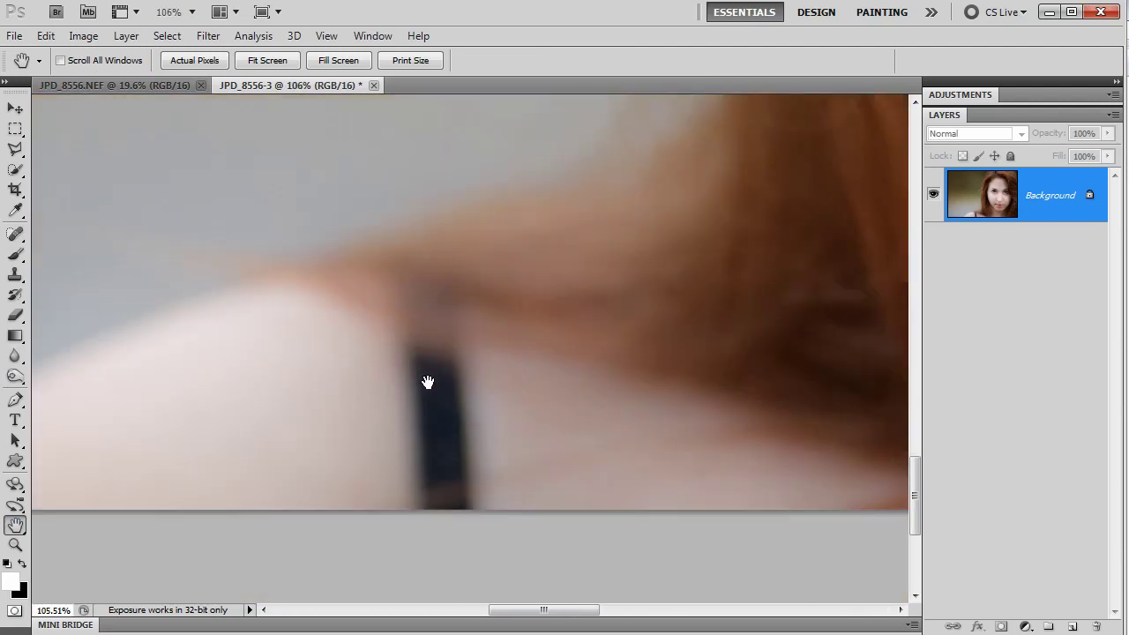
{"action": "left_click", "coordinate": [14, 236]}
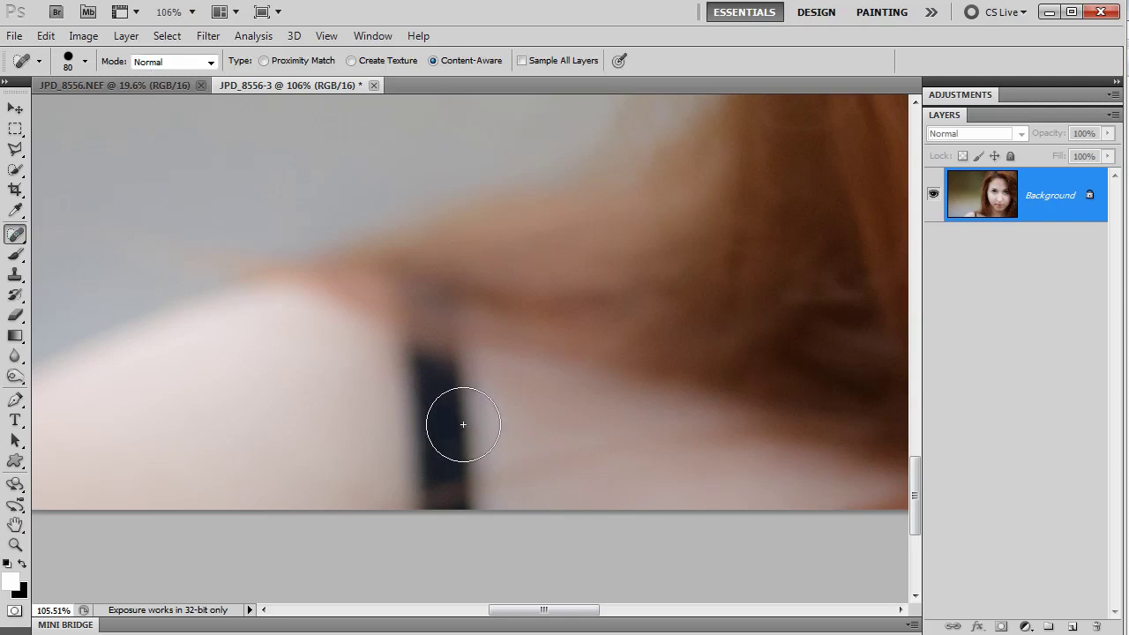
{"action": "left_click_drag", "start_coordinate": [438, 334], "coordinate": [450, 494]}
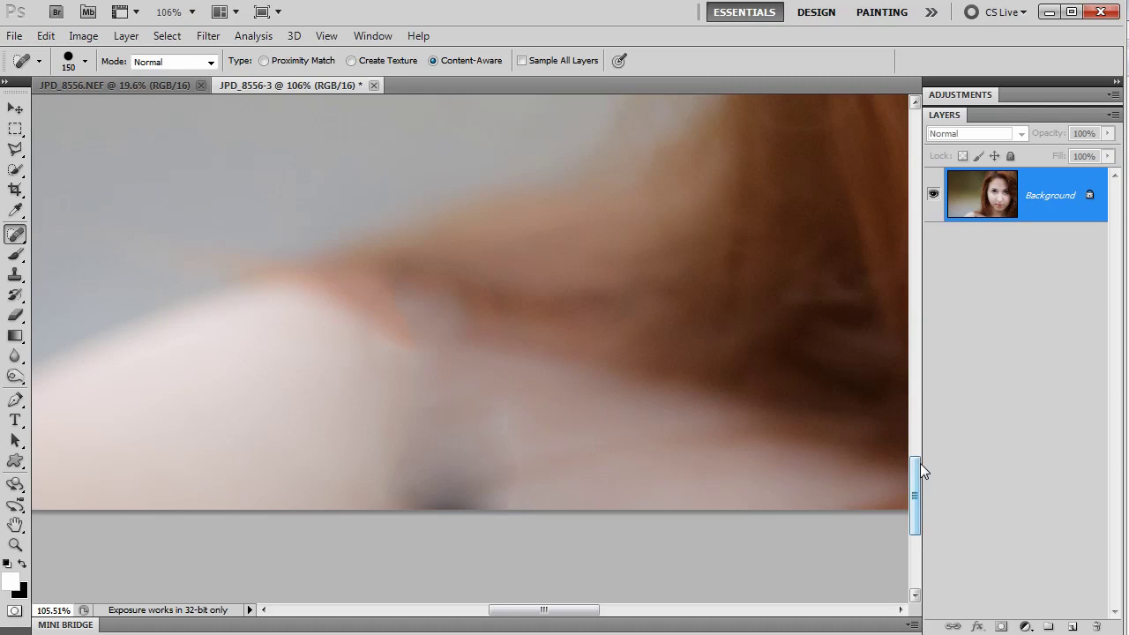
{"action": "key", "text": "ctrl+z"}
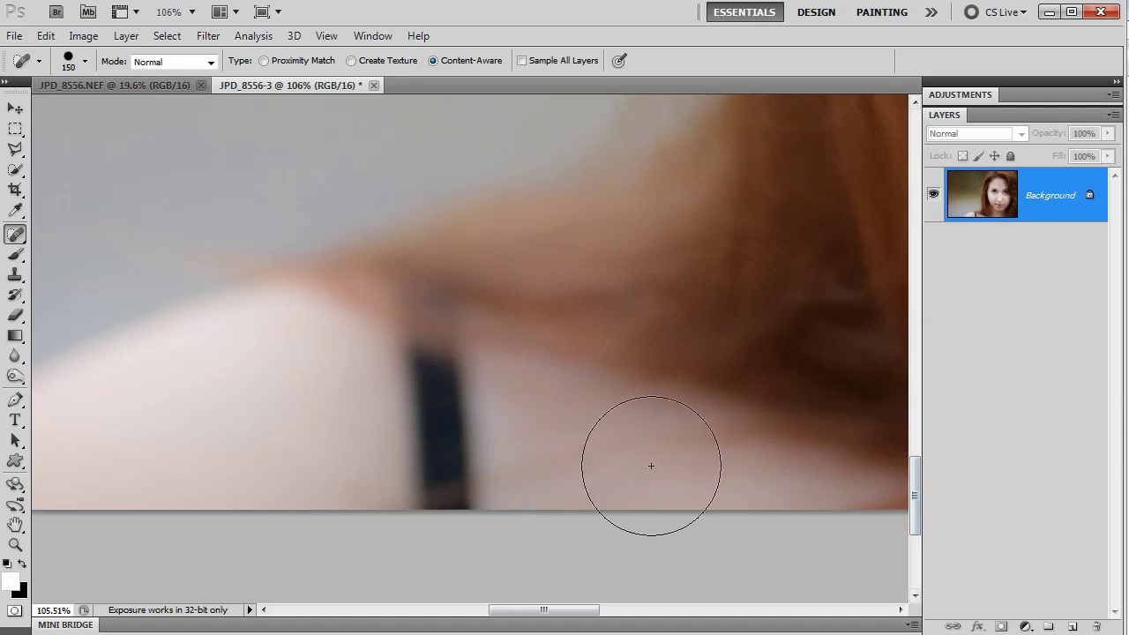
{"action": "key", "text": "bracketleft"}
{"action": "key", "text": "bracketleft"}
{"action": "key", "text": "bracketleft"}
{"action": "key", "text": "bracketleft"}
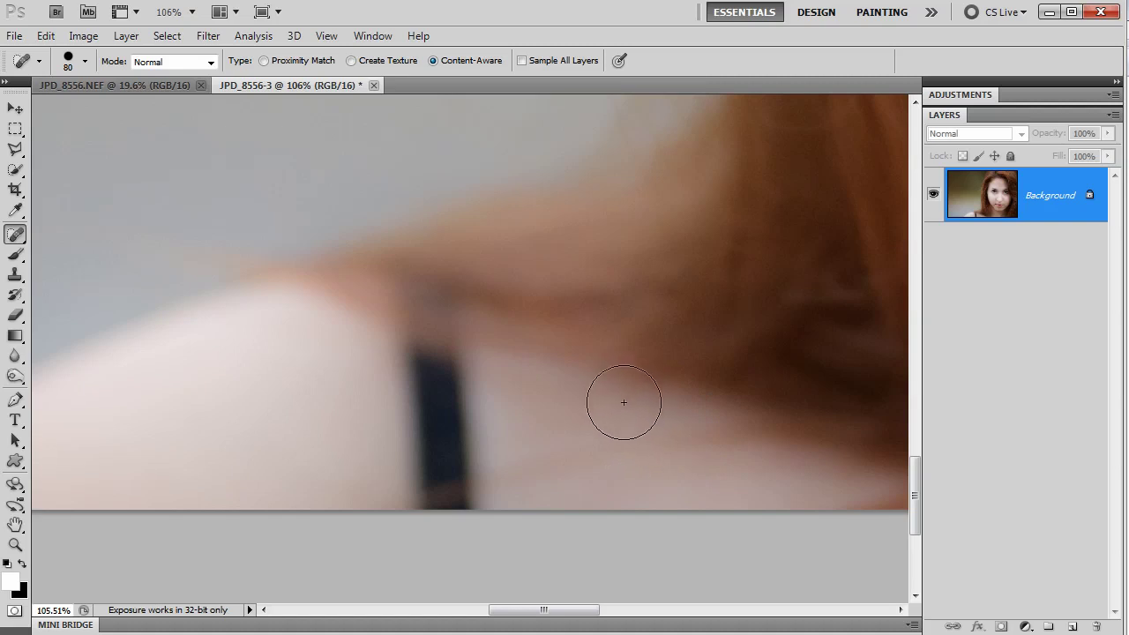
Try to cover the shoulder strap by cloning nearby hair and skin with the Clone Stamp at size 125, then undo the strokes
{"action": "left_click", "coordinate": [21, 276]}
{"action": "key", "text": "bracketleft"}
{"action": "key", "text": "bracketleft"}
{"action": "key", "text": "bracketleft"}
{"action": "key", "text": "bracketleft"}
{"action": "key", "text": "bracketleft"}
{"action": "key", "text": "bracketleft"}
{"action": "key", "text": "alt"}
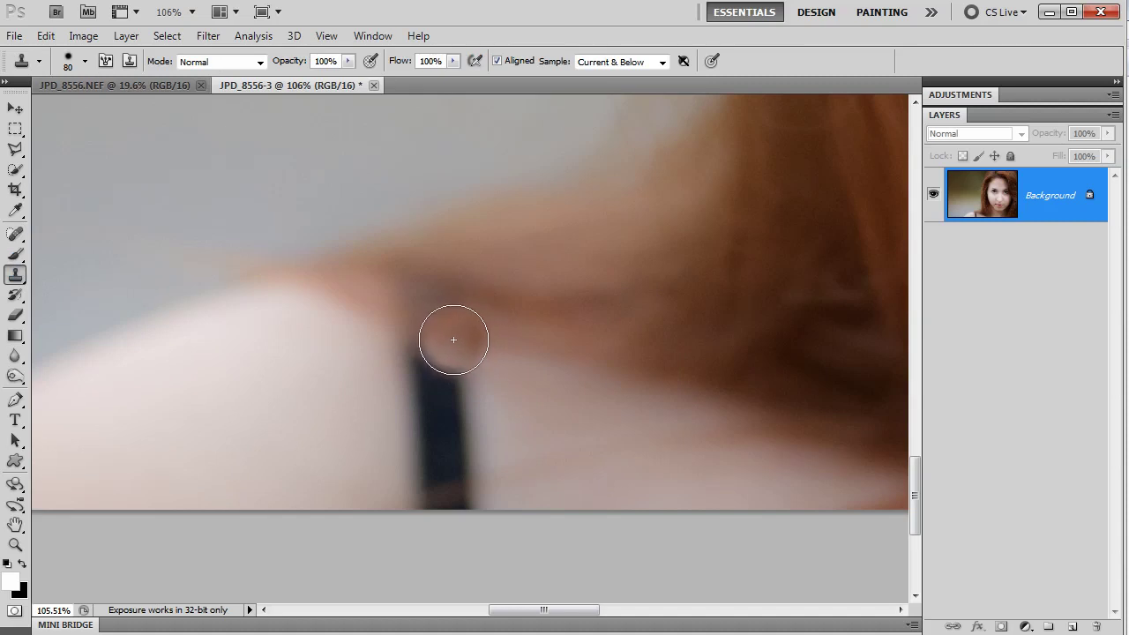
{"action": "key", "text": "bracketright"}
{"action": "key", "text": "bracketright"}
{"action": "key", "text": "bracketright"}
{"action": "mouse_move", "coordinate": [448, 335]}
{"action": "left_mouse_down"}
{"action": "mouse_move", "coordinate": [439, 323]}
{"action": "mouse_move", "coordinate": [438, 385]}
{"action": "mouse_move", "coordinate": [423, 391]}
{"action": "mouse_move", "coordinate": [467, 353]}
{"action": "mouse_move", "coordinate": [454, 397]}
{"action": "left_mouse_up"}
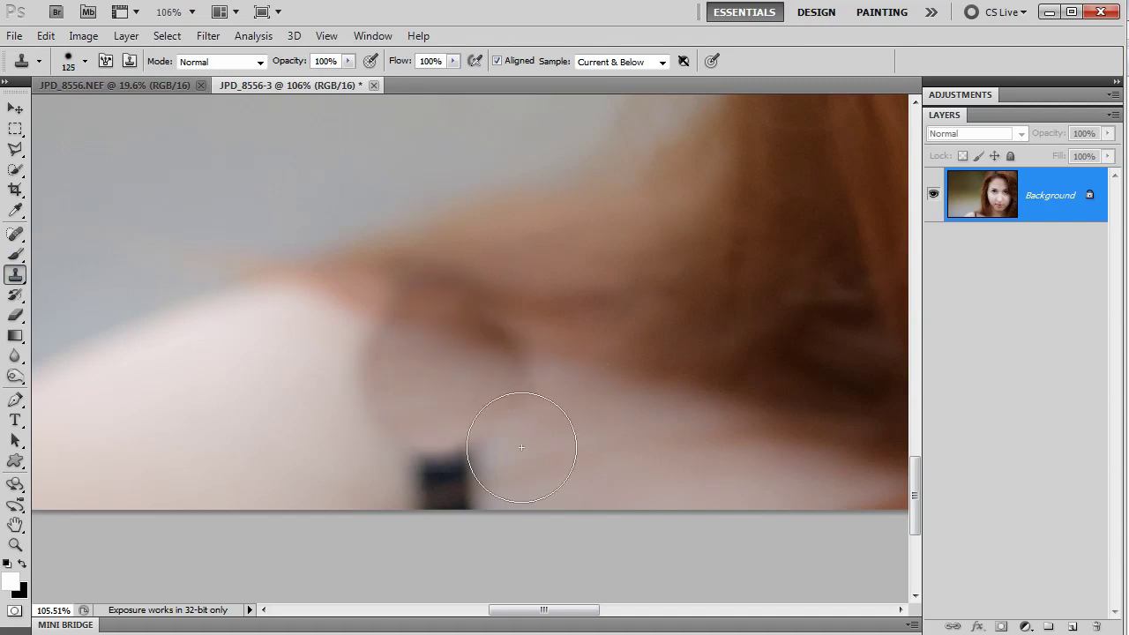
{"action": "key", "text": "ctrl+alt+z"}
{"action": "key", "text": "ctrl+alt+z"}
{"action": "key", "text": "ctrl+alt+z"}
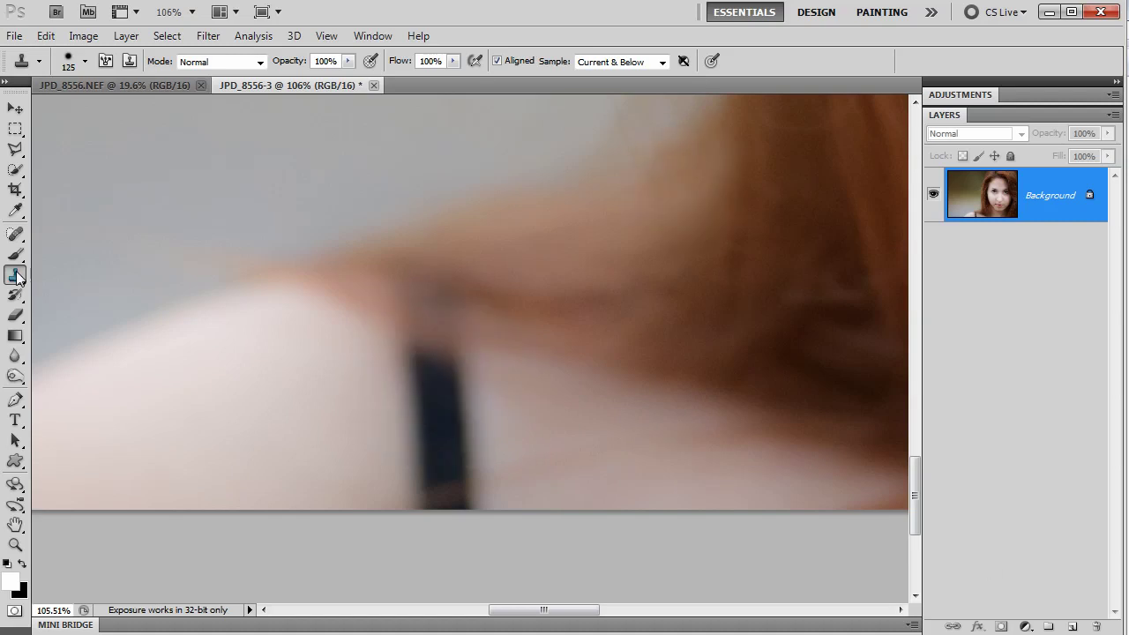
Paint out the upper part of the shoulder strap and blend its edges with the Healing Brush at size 80
{"action": "left_click", "coordinate": [18, 236]}
{"action": "left_click", "coordinate": [77, 251]}
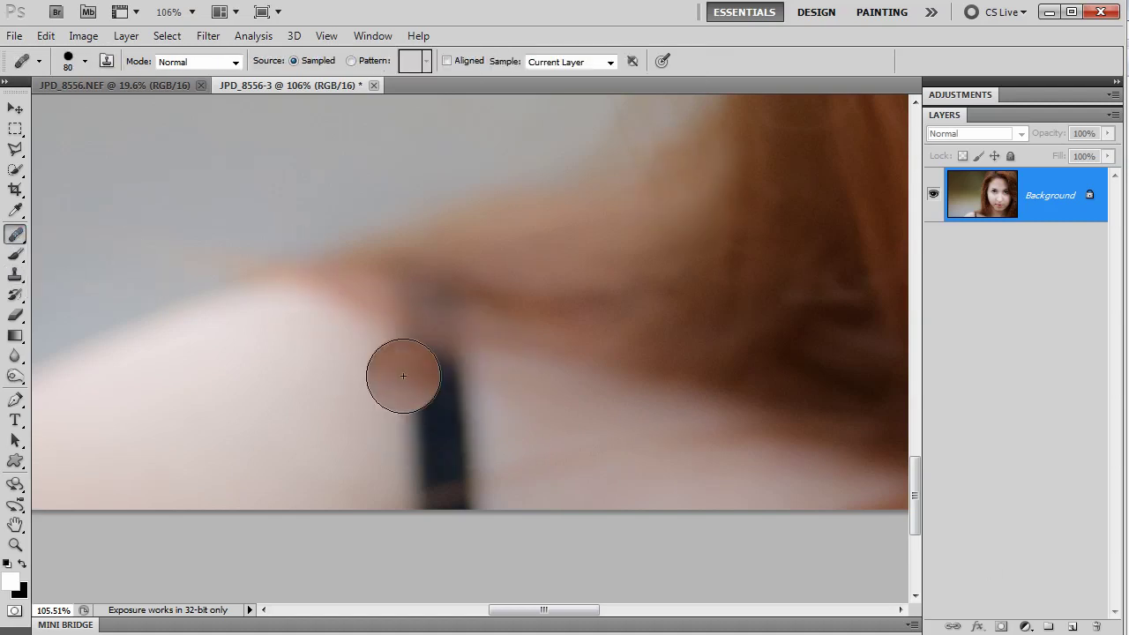
{"action": "left_click", "coordinate": [13, 244]}
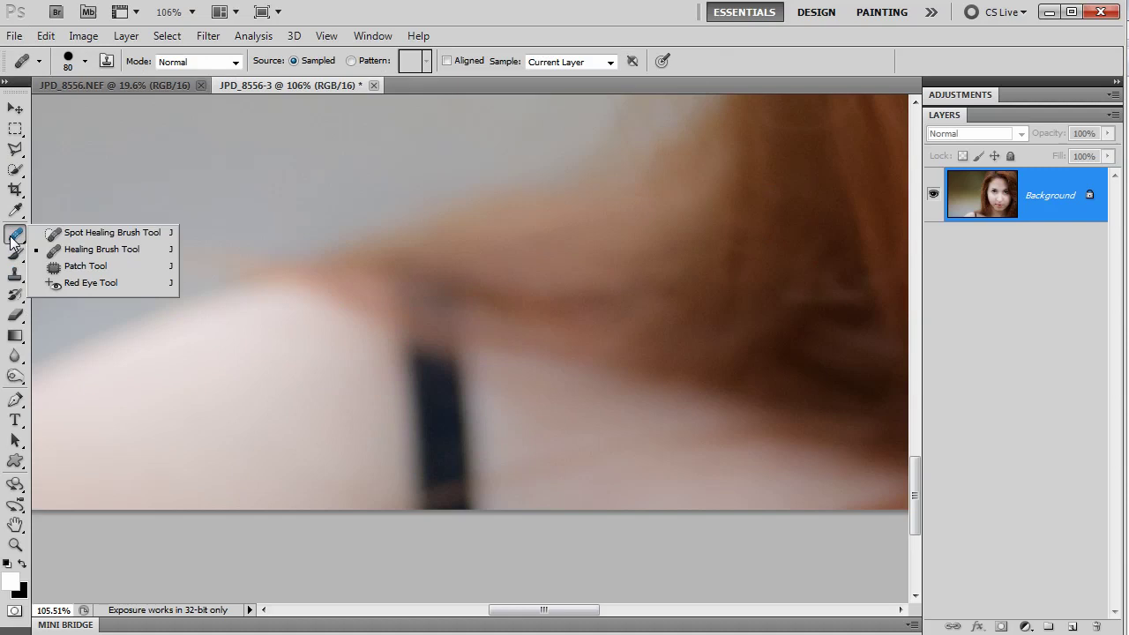
{"action": "left_click", "coordinate": [84, 250]}
{"action": "left_click_drag", "start_coordinate": [436, 296], "coordinate": [444, 476]}
{"action": "mouse_move", "coordinate": [415, 375]}
{"action": "left_mouse_down"}
{"action": "mouse_move", "coordinate": [416, 323]}
{"action": "mouse_move", "coordinate": [469, 372]}
{"action": "mouse_move", "coordinate": [454, 446]}
{"action": "mouse_move", "coordinate": [406, 388]}
{"action": "mouse_move", "coordinate": [428, 396]}
{"action": "left_mouse_up"}
{"action": "left_click_drag", "start_coordinate": [862, 429], "coordinate": [842, 407]}
{"action": "left_click", "coordinate": [373, 411]}
{"action": "left_click", "coordinate": [264, 475]}
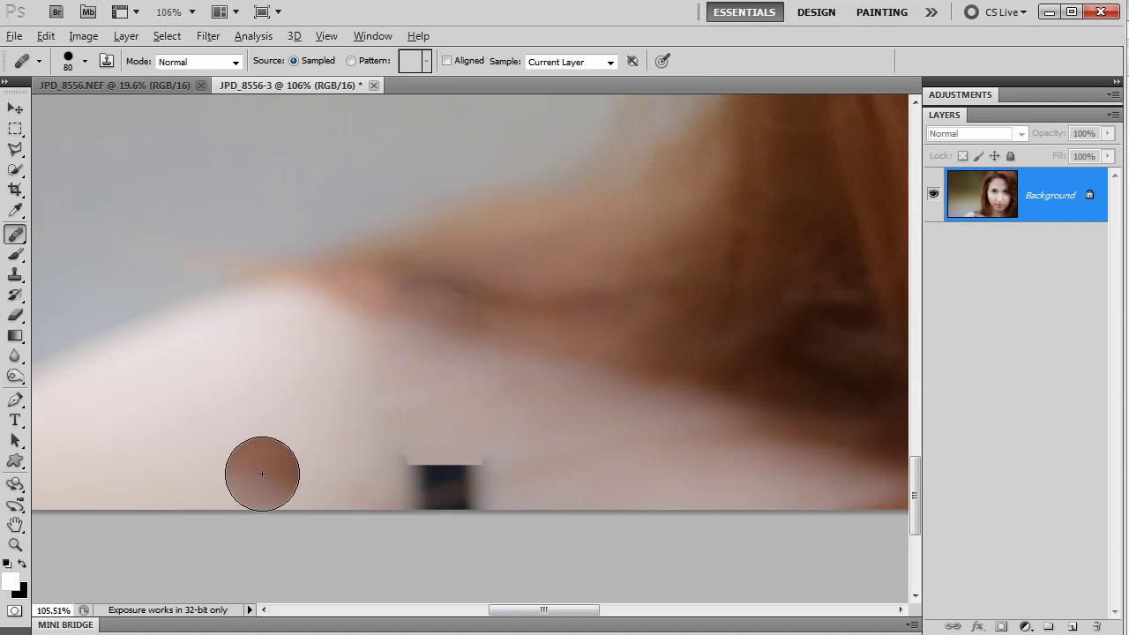
Heal the remaining strap piece at the photo's lower edge with skin sampled beside it, and undo the last stroke
{"action": "left_click", "coordinate": [655, 484], "text": "alt"}
{"action": "mouse_move", "coordinate": [479, 461]}
{"action": "left_mouse_down"}
{"action": "mouse_move", "coordinate": [439, 496]}
{"action": "mouse_move", "coordinate": [449, 488]}
{"action": "mouse_move", "coordinate": [415, 474]}
{"action": "left_mouse_up"}
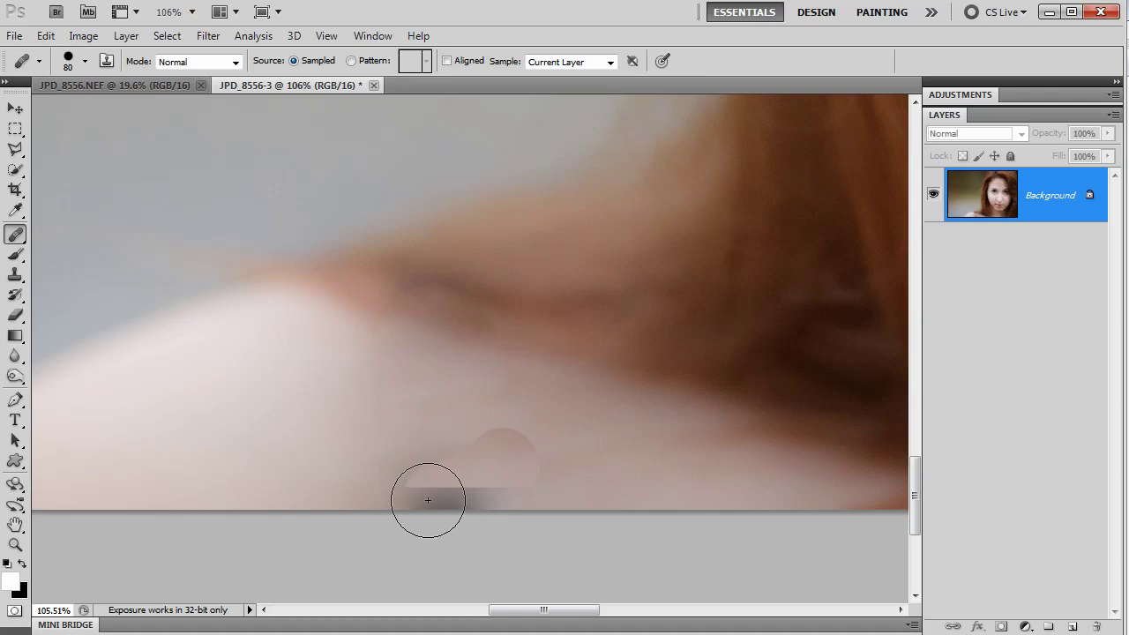
{"action": "key", "text": "ctrl+alt+z"}
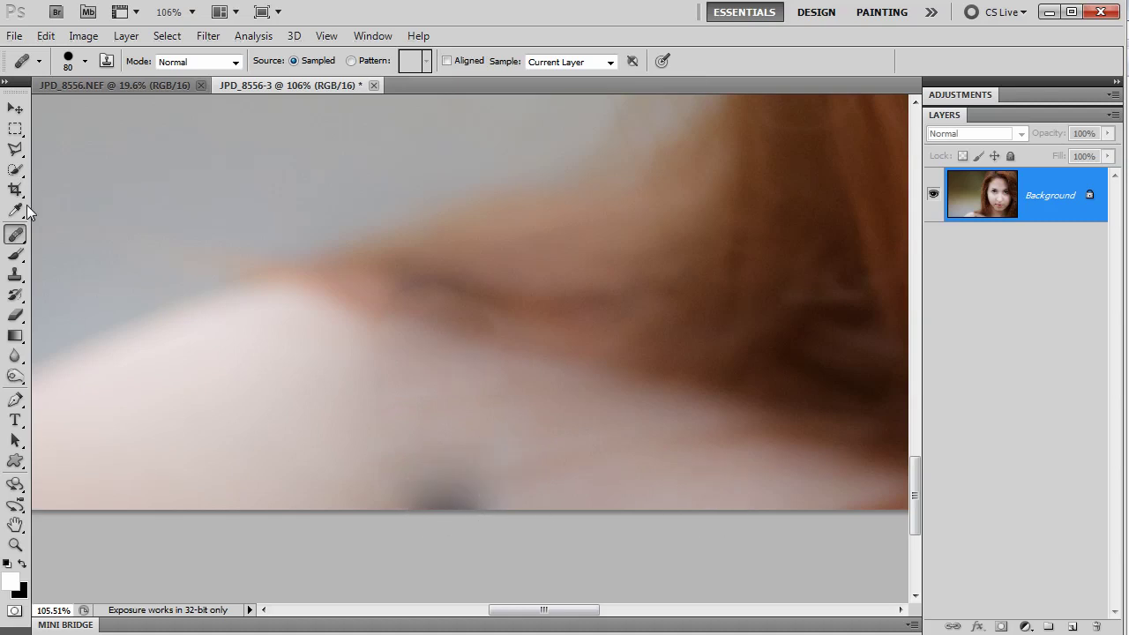
Cover the dark strap remnant at the photo's lower edge with nearby skin, using the Clone Stamp at size 90
{"action": "left_click", "coordinate": [14, 277]}
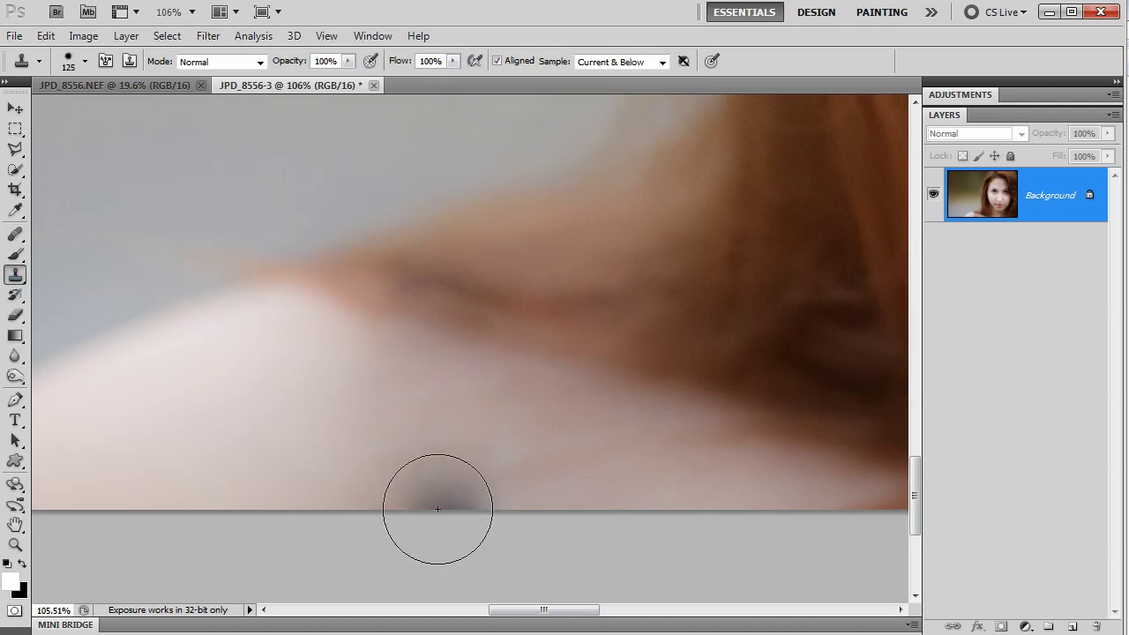
{"action": "key", "text": "bracketright"}
{"action": "key", "text": "bracketleft"}
{"action": "key", "text": "bracketleft"}
{"action": "key", "text": "bracketleft"}
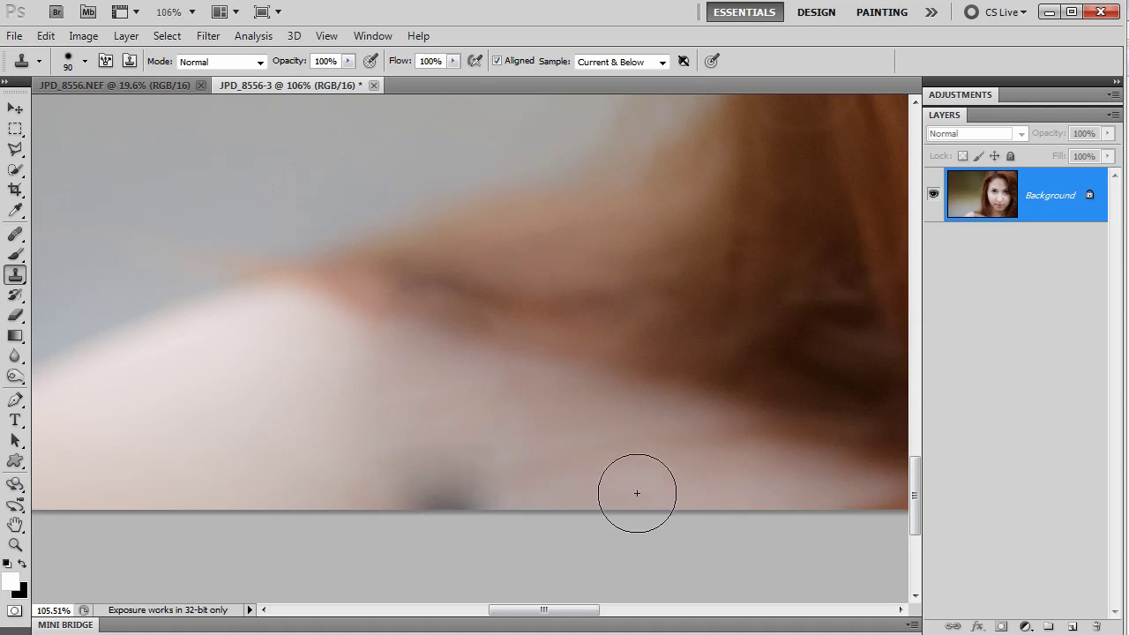
{"action": "key", "text": "alt"}
{"action": "left_click", "coordinate": [592, 506], "text": "alt"}
{"action": "left_click", "coordinate": [473, 507]}
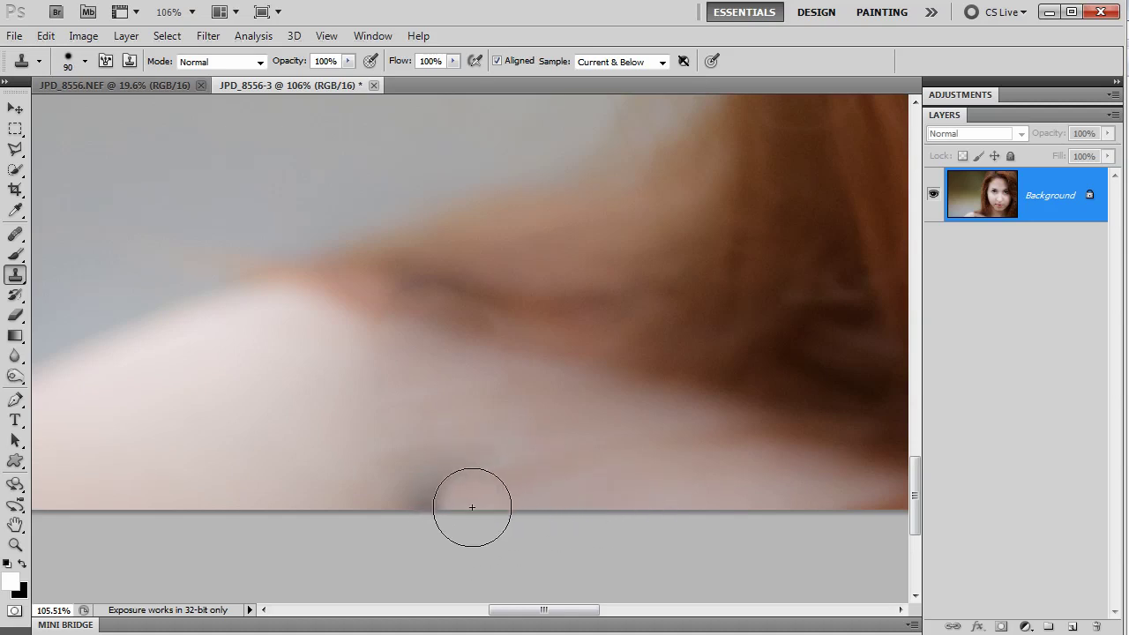
{"action": "mouse_move", "coordinate": [472, 507]}
{"action": "left_mouse_down"}
{"action": "mouse_move", "coordinate": [410, 500]}
{"action": "mouse_move", "coordinate": [480, 479]}
{"action": "mouse_move", "coordinate": [437, 463]}
{"action": "mouse_move", "coordinate": [469, 429]}
{"action": "left_mouse_up"}
{"action": "key", "text": "alt"}
{"action": "left_click", "coordinate": [587, 456], "text": "alt"}
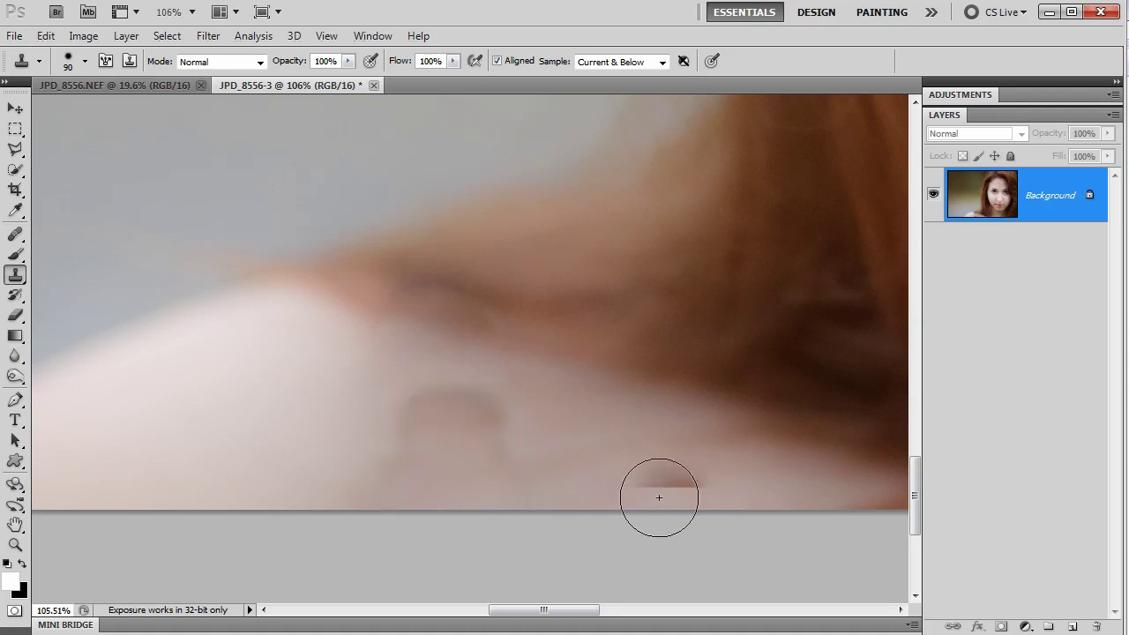
Try to blend the cloned patch into the shoulder skin with the Healing Brush at sizes from 80 to 150
{"action": "left_click", "coordinate": [15, 234]}
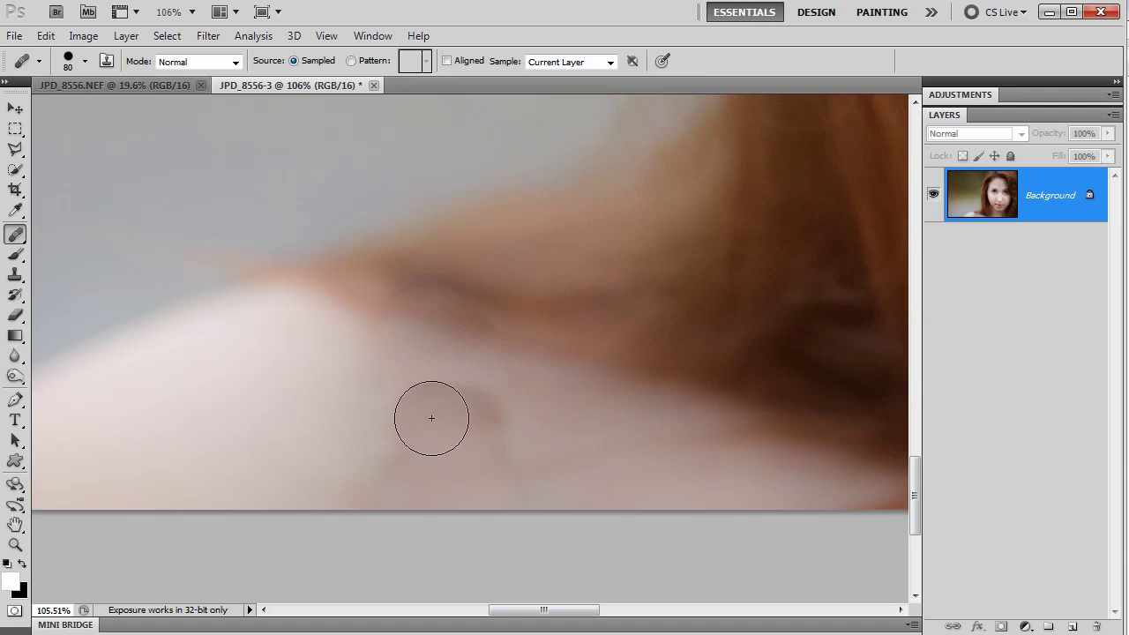
{"action": "key", "text": "bracketright"}
{"action": "mouse_move", "coordinate": [432, 415]}
{"action": "left_mouse_down"}
{"action": "mouse_move", "coordinate": [461, 416]}
{"action": "mouse_move", "coordinate": [449, 406]}
{"action": "left_mouse_up"}
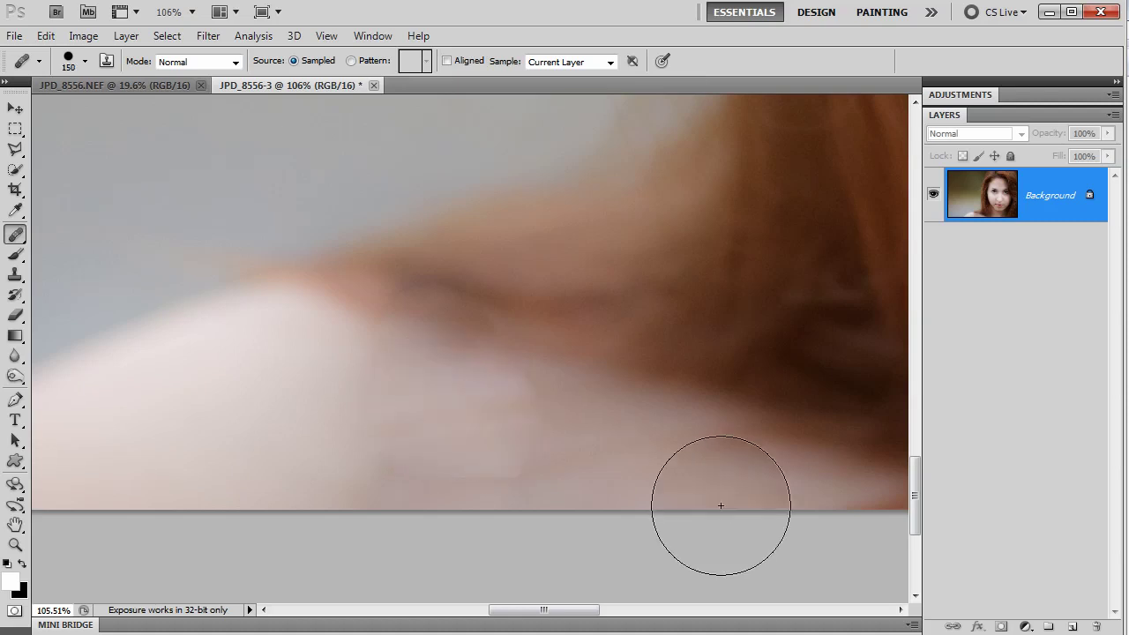
{"action": "left_click", "coordinate": [493, 459]}
{"action": "key", "text": "bracketleft"}
{"action": "key", "text": "bracketleft"}
{"action": "left_click", "coordinate": [458, 425]}
{"action": "key", "text": "bracketleft"}
{"action": "key", "text": "bracketleft"}
{"action": "left_click_drag", "start_coordinate": [506, 385], "coordinate": [529, 397]}
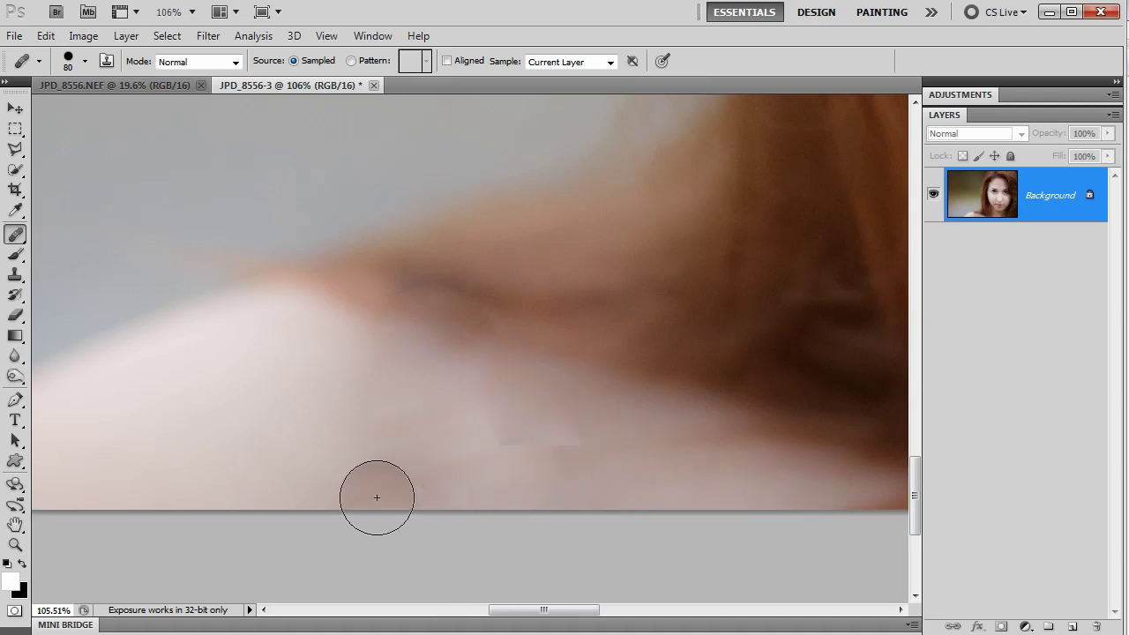
{"action": "left_click", "coordinate": [446, 408]}
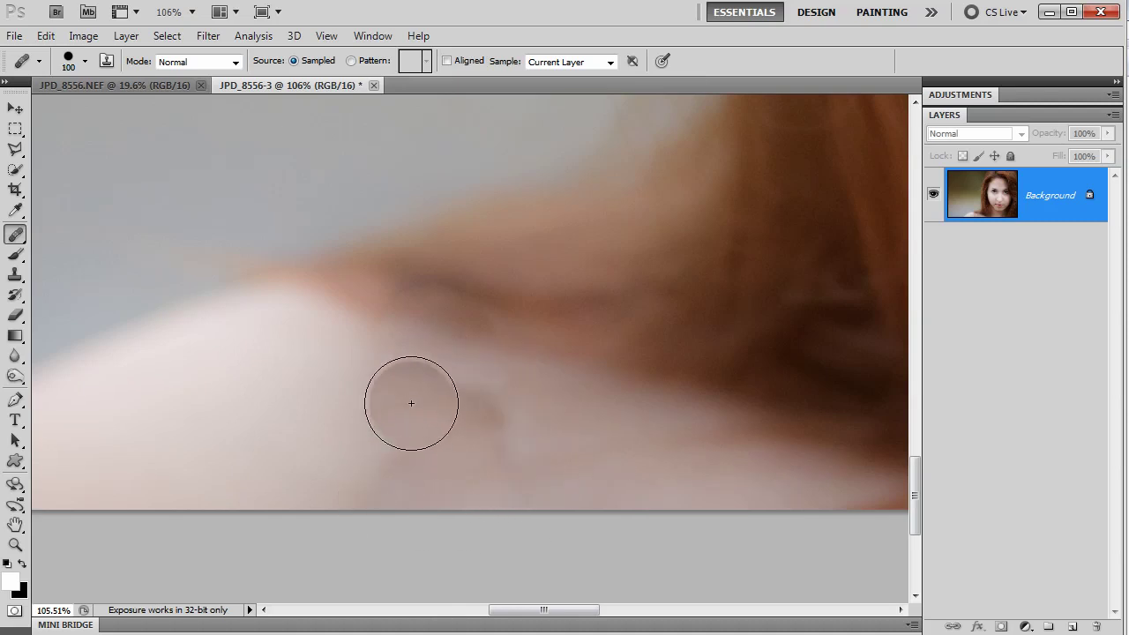
Heal the cloned patch and remaining strap traces on the shoulder with a larger Healing Brush, sampling smooth skin beside them
{"action": "key", "text": "bracketright"}
{"action": "key", "text": "bracketright"}
{"action": "key", "text": "bracketright"}
{"action": "mouse_move", "coordinate": [434, 420]}
{"action": "left_mouse_down"}
{"action": "mouse_move", "coordinate": [454, 474]}
{"action": "mouse_move", "coordinate": [441, 411]}
{"action": "mouse_move", "coordinate": [449, 415]}
{"action": "mouse_move", "coordinate": [277, 378]}
{"action": "mouse_move", "coordinate": [295, 383]}
{"action": "mouse_move", "coordinate": [289, 391]}
{"action": "mouse_move", "coordinate": [429, 414]}
{"action": "mouse_move", "coordinate": [441, 456]}
{"action": "mouse_move", "coordinate": [431, 486]}
{"action": "mouse_move", "coordinate": [473, 484]}
{"action": "mouse_move", "coordinate": [349, 534]}
{"action": "left_mouse_up"}
{"action": "key", "text": "bracketleft"}
{"action": "key", "text": "bracketleft"}
{"action": "key", "text": "bracketleft"}
{"action": "mouse_move", "coordinate": [344, 474]}
{"action": "left_mouse_down"}
{"action": "mouse_move", "coordinate": [302, 492]}
{"action": "mouse_move", "coordinate": [334, 536]}
{"action": "left_mouse_up"}
{"action": "left_click", "coordinate": [241, 449], "text": "alt"}
{"action": "left_click", "coordinate": [448, 411]}
{"action": "left_click", "coordinate": [460, 400]}
{"action": "left_click", "coordinate": [489, 480]}
{"action": "left_click", "coordinate": [618, 500]}
Smooth the dark patches in the hair above the shoulder with sampled hair, reducing the Healing Brush to size 40
{"action": "left_click", "coordinate": [552, 320], "text": "alt"}
{"action": "left_click_drag", "start_coordinate": [502, 295], "coordinate": [421, 284]}
{"action": "key", "text": "bracketleft"}
{"action": "key", "text": "bracketleft"}
{"action": "key", "text": "bracketleft"}
{"action": "mouse_move", "coordinate": [499, 288]}
{"action": "left_mouse_down"}
{"action": "mouse_move", "coordinate": [495, 333]}
{"action": "mouse_move", "coordinate": [602, 299]}
{"action": "mouse_move", "coordinate": [550, 311]}
{"action": "mouse_move", "coordinate": [522, 348]}
{"action": "left_mouse_up"}
{"action": "key", "text": "bracketleft"}
{"action": "left_click", "coordinate": [599, 300], "text": "alt"}
{"action": "mouse_move", "coordinate": [460, 303]}
{"action": "left_mouse_down"}
{"action": "mouse_move", "coordinate": [433, 295]}
{"action": "mouse_move", "coordinate": [403, 265]}
{"action": "mouse_move", "coordinate": [407, 252]}
{"action": "left_mouse_up"}
{"action": "mouse_move", "coordinate": [340, 259]}
{"action": "left_mouse_down"}
{"action": "mouse_move", "coordinate": [319, 257]}
{"action": "mouse_move", "coordinate": [415, 265]}
{"action": "left_mouse_up"}
Touch up leftover spots along the hair edge and the shoulder skin with the Healing Brush at size 40
{"action": "left_click", "coordinate": [588, 292], "text": "alt"}
{"action": "left_click", "coordinate": [558, 343]}
{"action": "left_click", "coordinate": [656, 402]}
{"action": "left_click", "coordinate": [386, 370]}
{"action": "left_click", "coordinate": [487, 399]}
{"action": "left_click", "coordinate": [589, 474]}
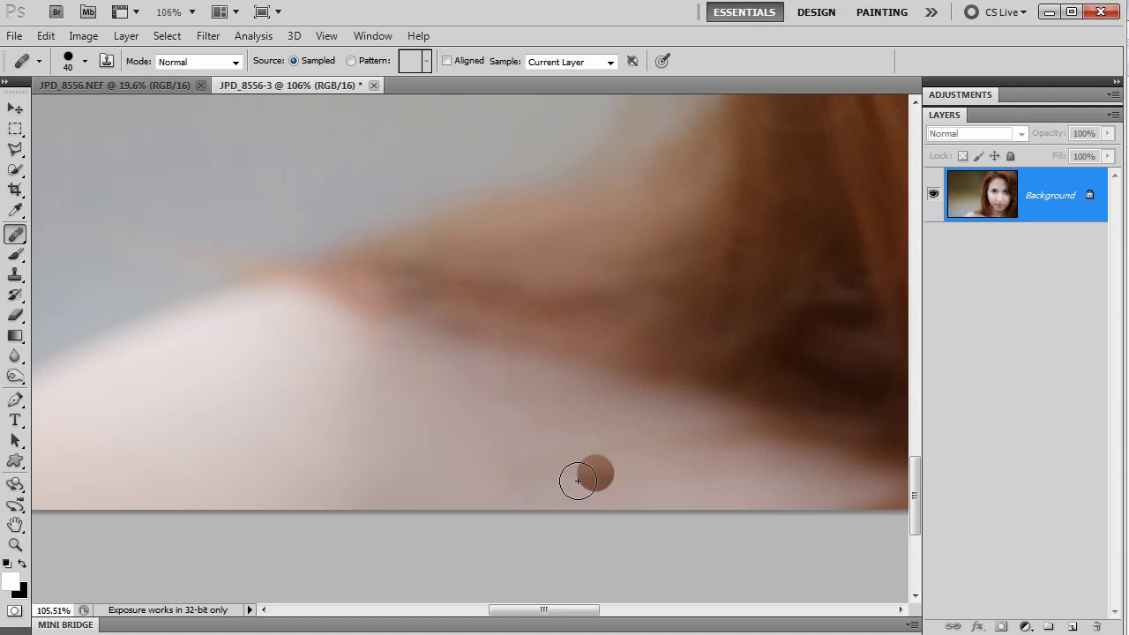
Fit the whole retouched portrait on screen and compare it with the original JPD_8556.NEF
{"action": "double_click", "coordinate": [16, 526]}
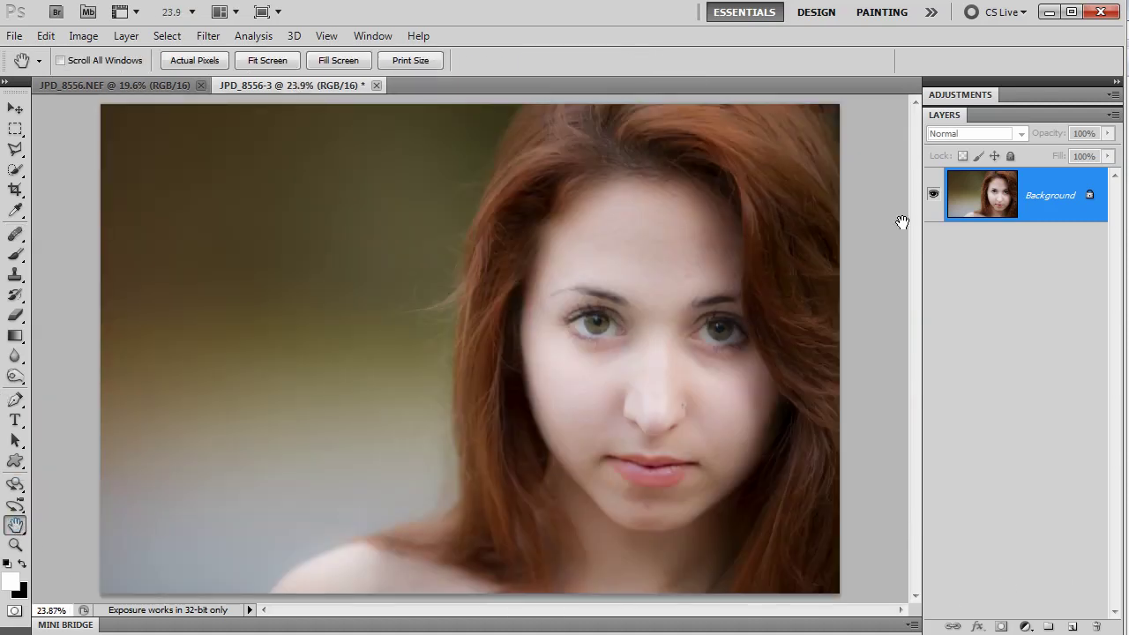
{"action": "left_click", "coordinate": [126, 84]}
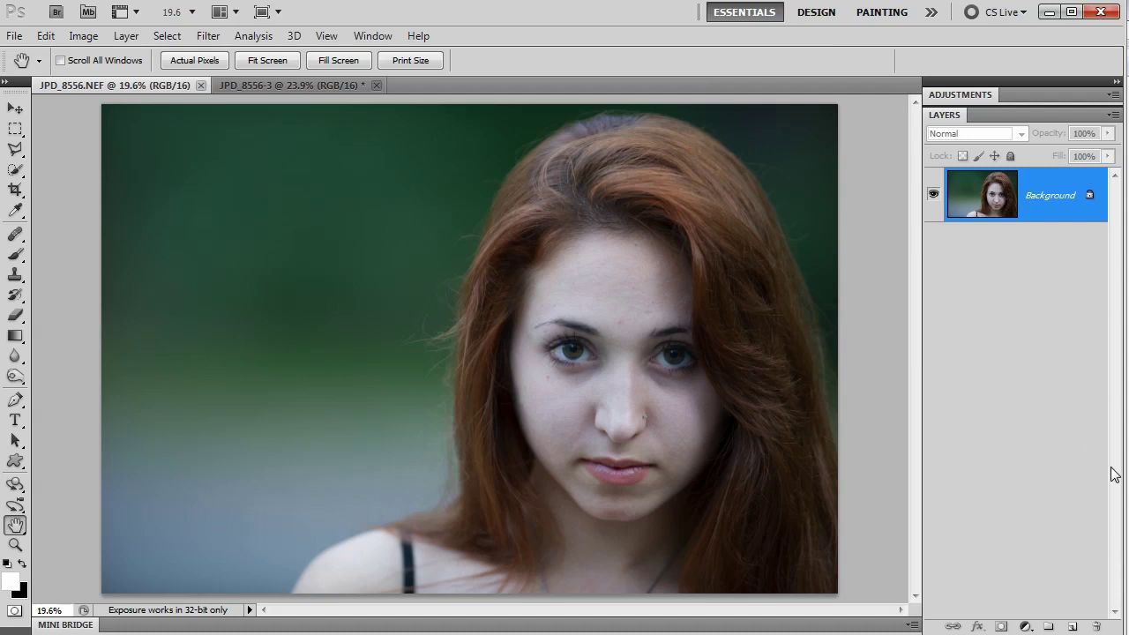
{"action": "left_click", "coordinate": [339, 86]}
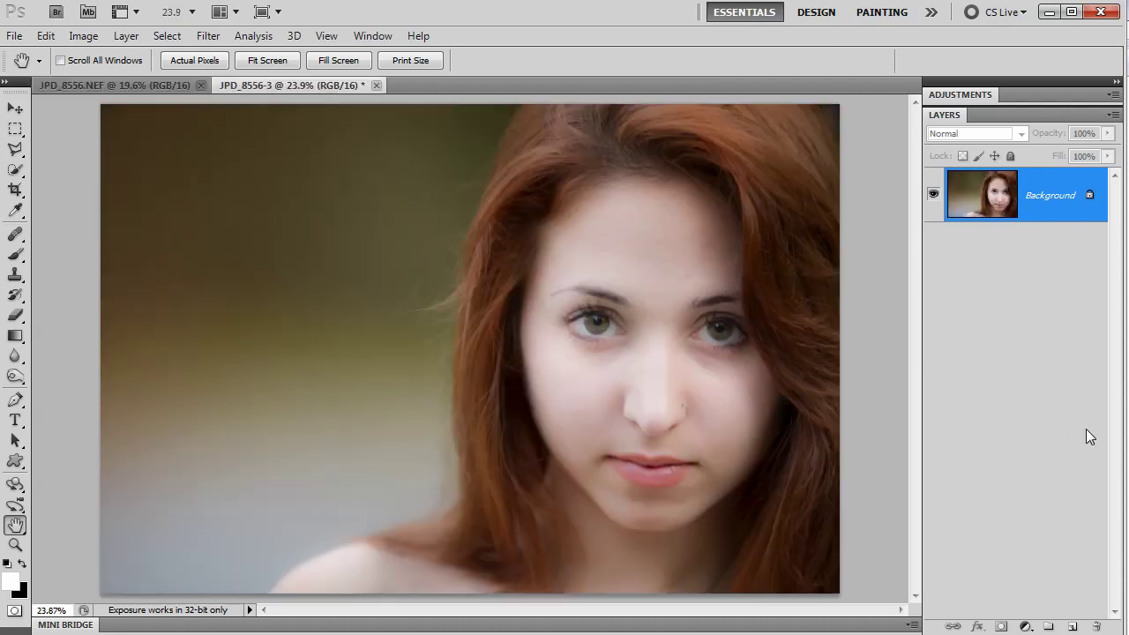